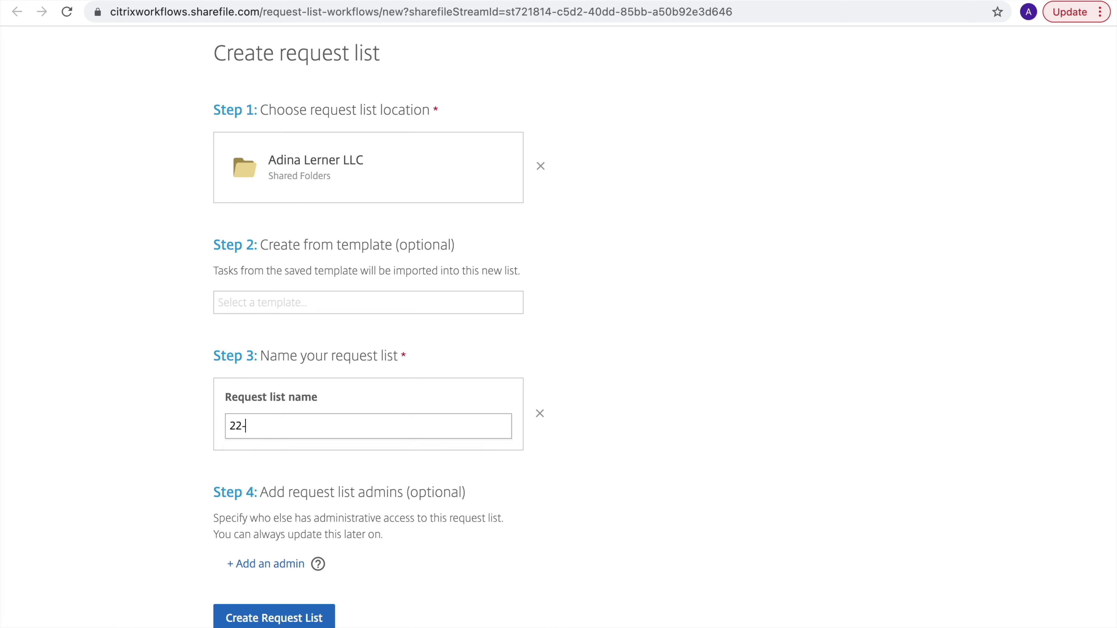
Enter '2022 Tax info' as the request list name, accepting the autofill suggestion
{"action": "type", "text": "ax info"}
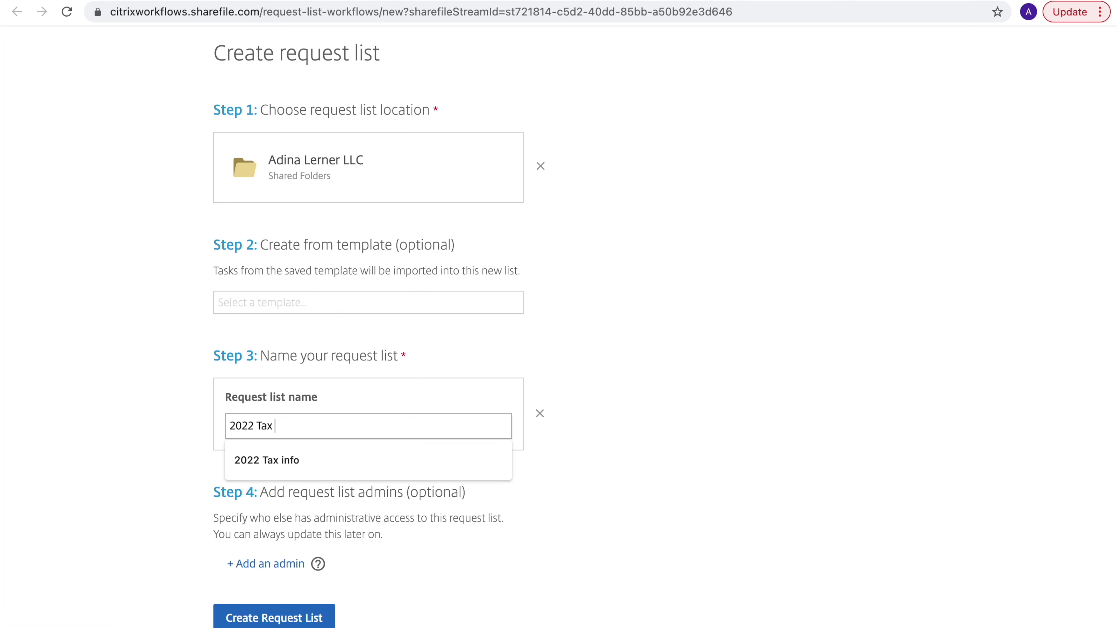
{"action": "left_click", "coordinate": [368, 460]}
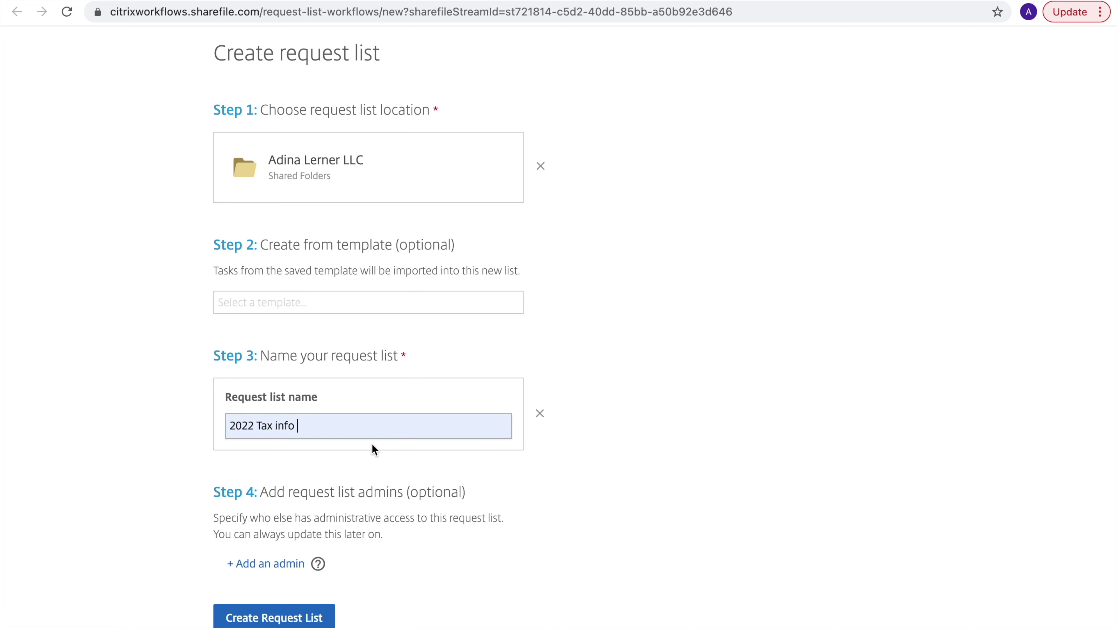
Add a colleague as request list admin and grant them every task permission
{"action": "left_click", "coordinate": [256, 572]}
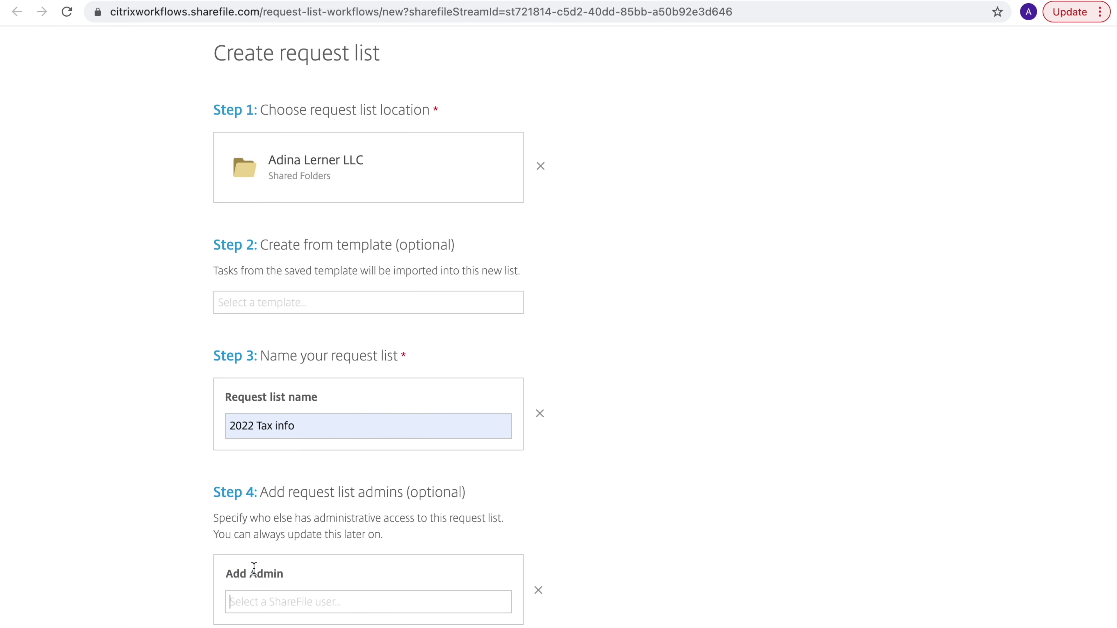
{"action": "scroll", "coordinate": [319, 476], "scroll_direction": "down", "scroll_amount": 2}
{"action": "type", "text": "Raj"}
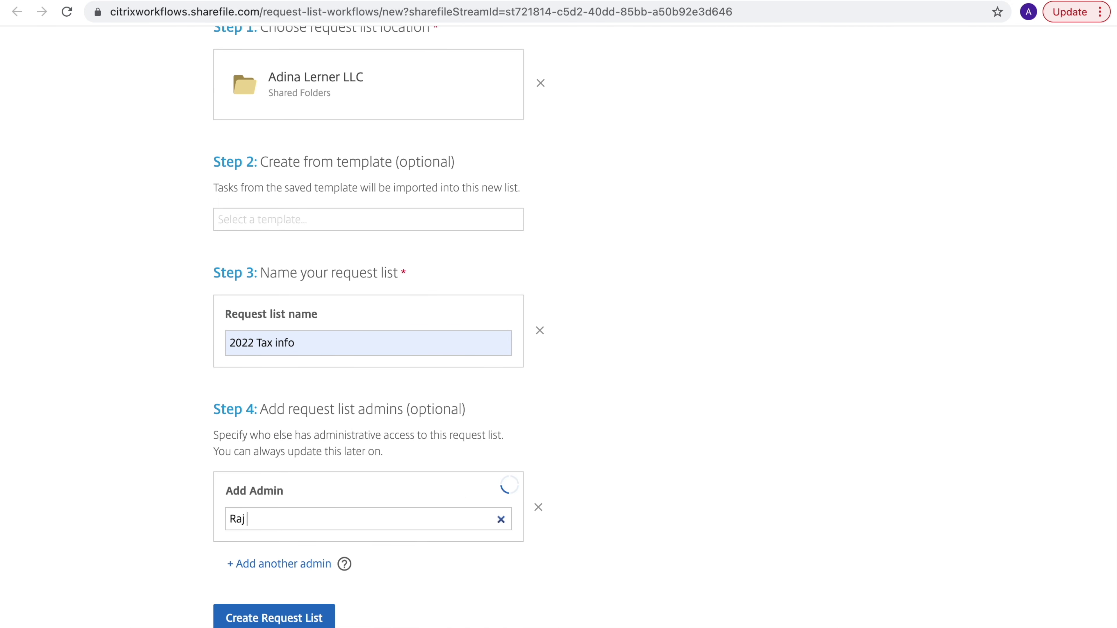
{"action": "type", "text": " K"}
{"action": "key", "text": "BackSpace"}
{"action": "key", "text": "BackSpace"}
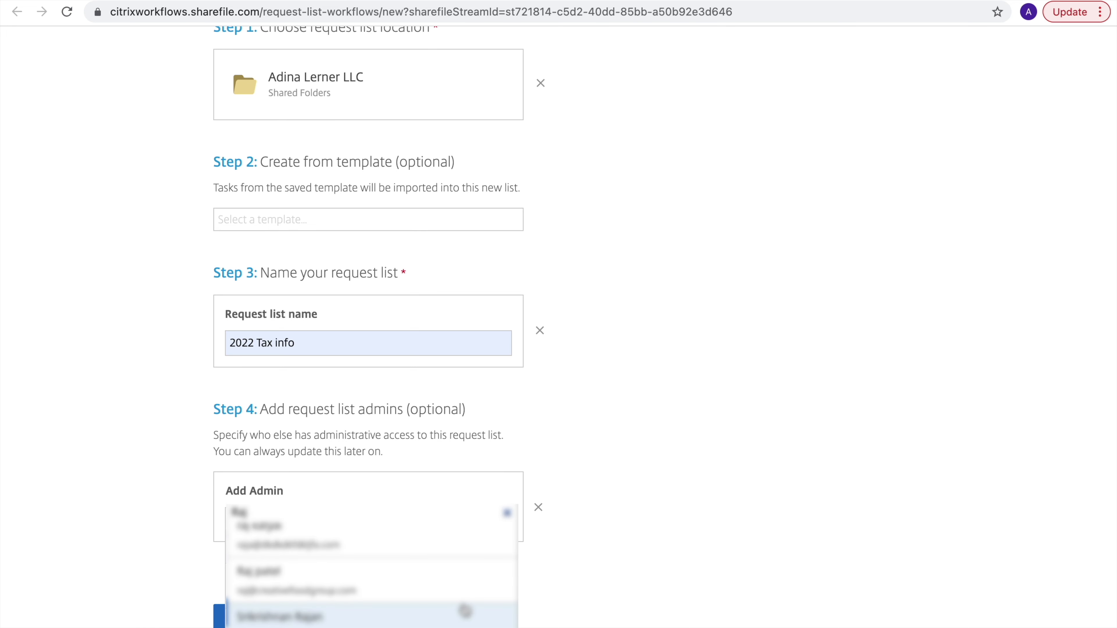
{"action": "scroll", "coordinate": [523, 587], "scroll_direction": "down", "scroll_amount": 1}
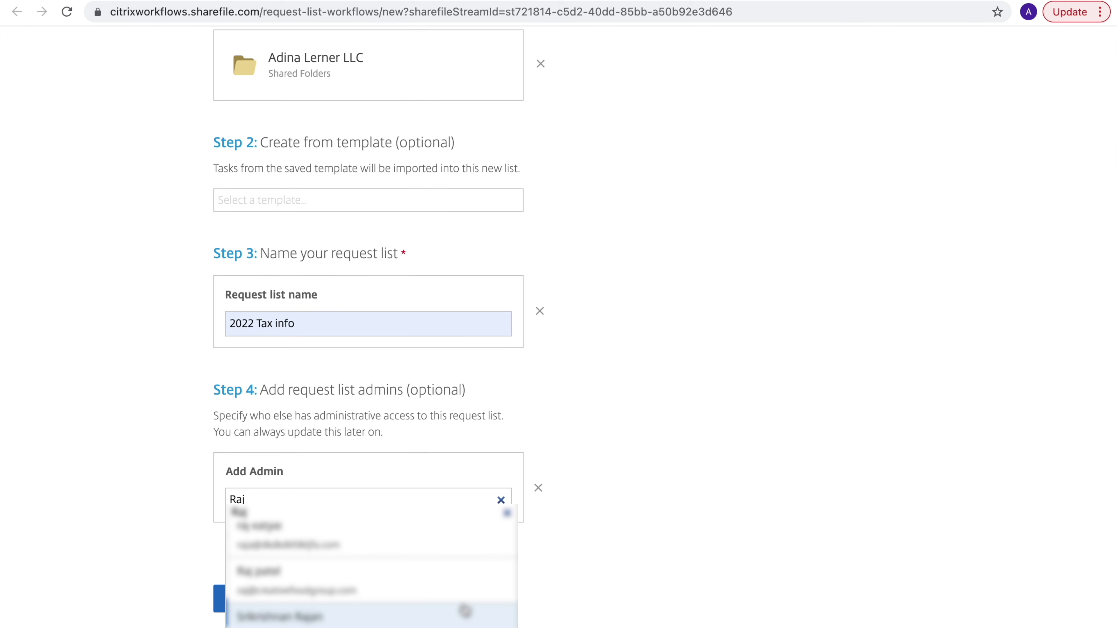
{"action": "left_click", "coordinate": [465, 610]}
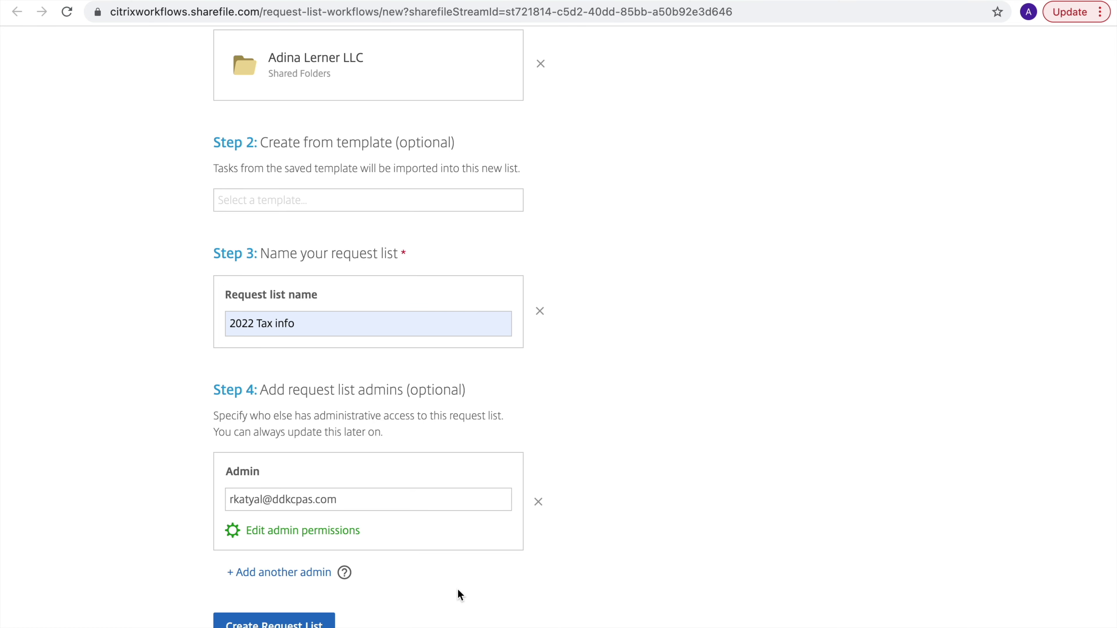
{"action": "left_click", "coordinate": [326, 531]}
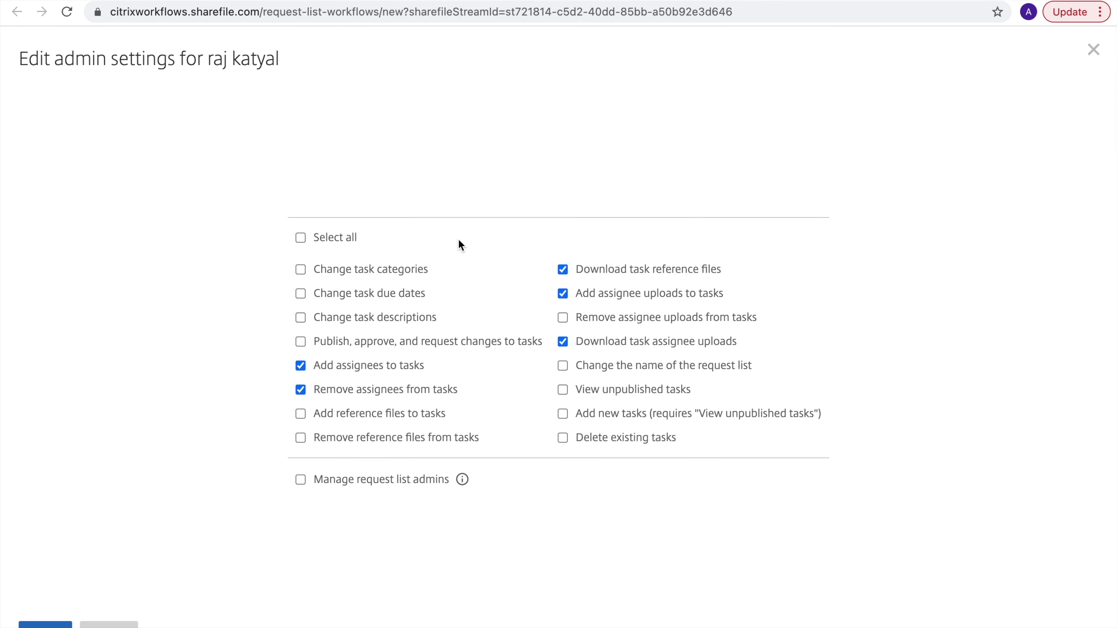
{"action": "left_click", "coordinate": [343, 237]}
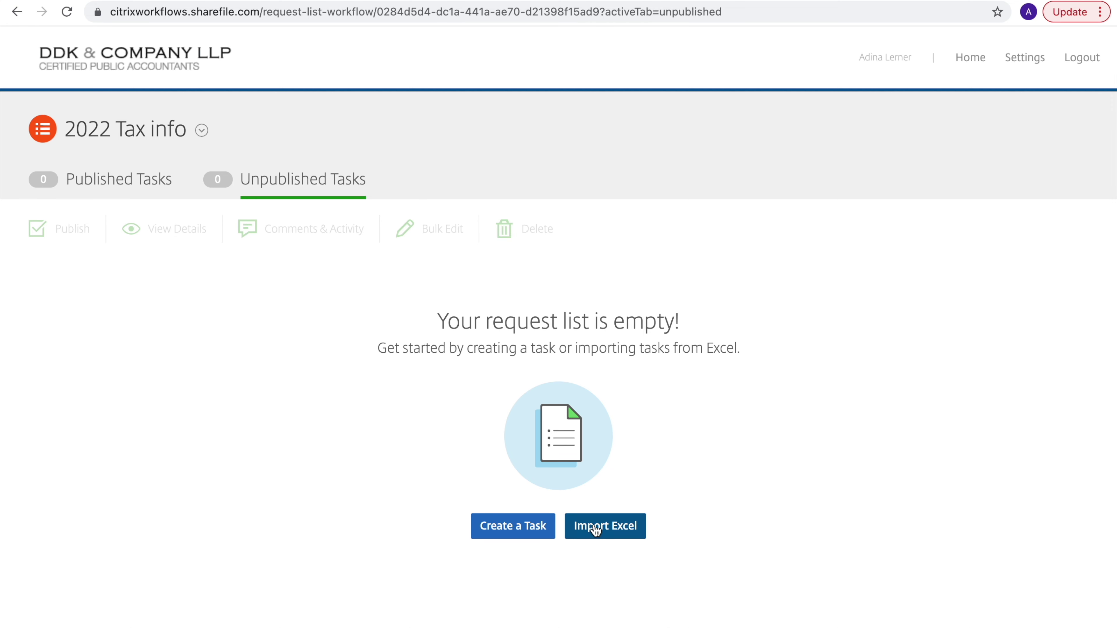
Load Sample list.xlsx from the computer into the Excel task import
{"action": "left_click", "coordinate": [595, 526]}
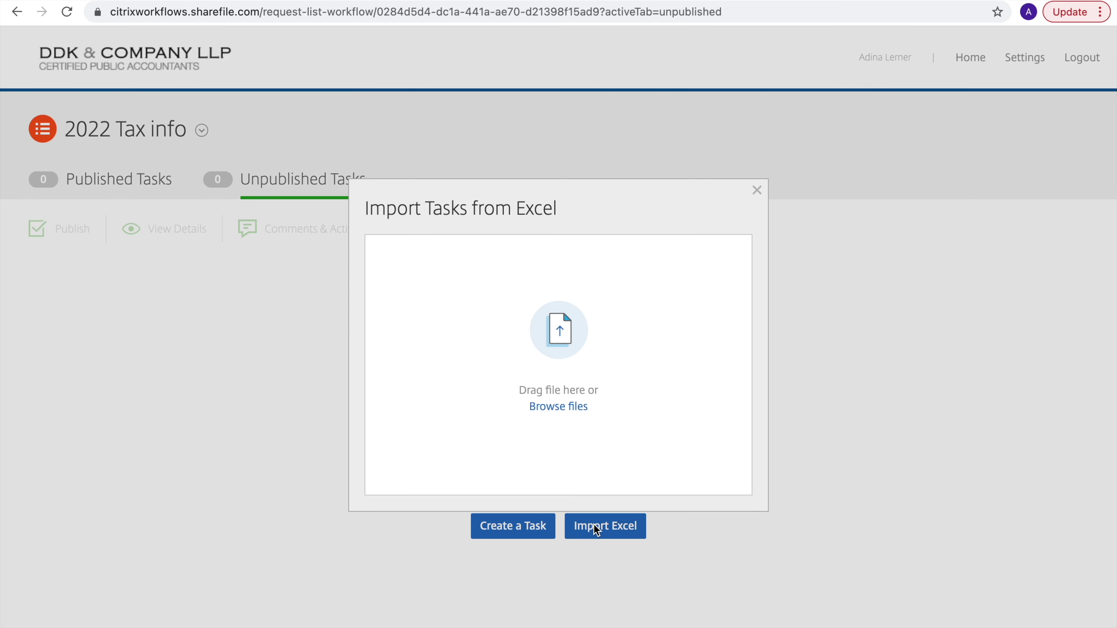
{"action": "left_click", "coordinate": [579, 408]}
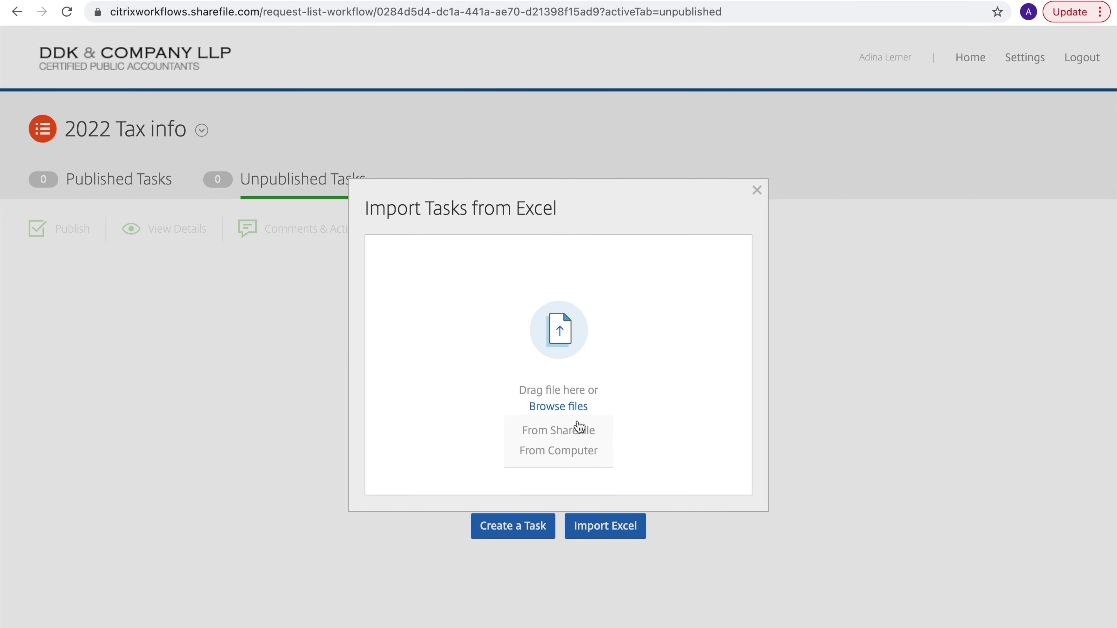
{"action": "left_click", "coordinate": [574, 458]}
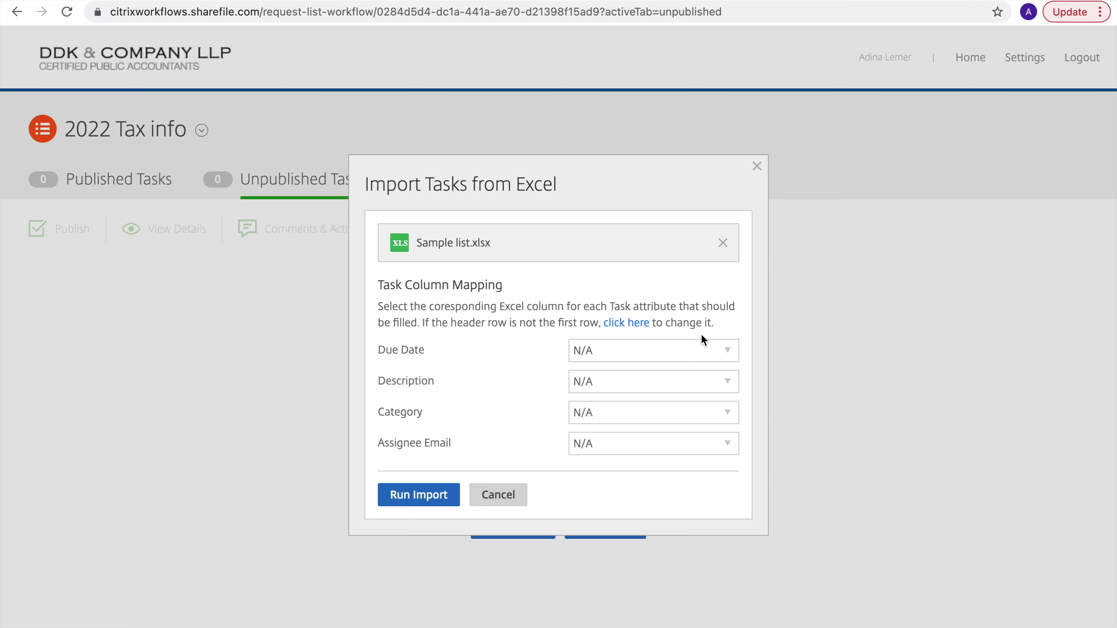
Map Description to Column A: W-2, leave due date unmapped, and run the import
{"action": "left_click", "coordinate": [706, 351]}
{"action": "left_click", "coordinate": [709, 332]}
{"action": "left_click", "coordinate": [653, 383]}
{"action": "left_click", "coordinate": [648, 434]}
{"action": "left_click", "coordinate": [431, 499]}
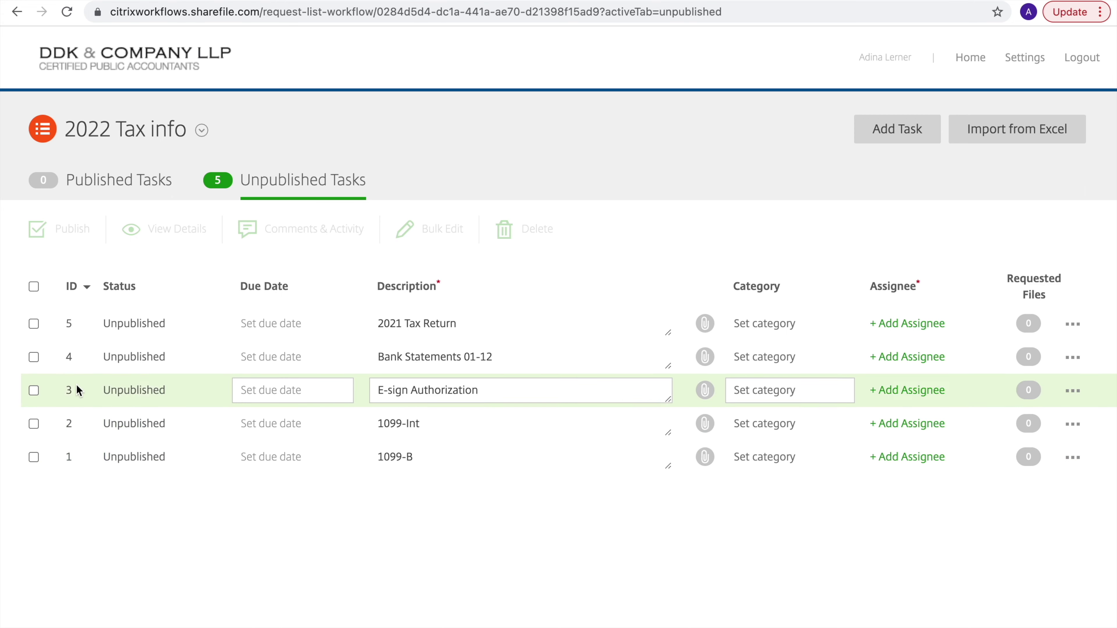
Give the five tasks due dates 11/29, 12/03, 12/21, 12/03 and 11/29/2021
{"action": "left_click", "coordinate": [257, 458]}
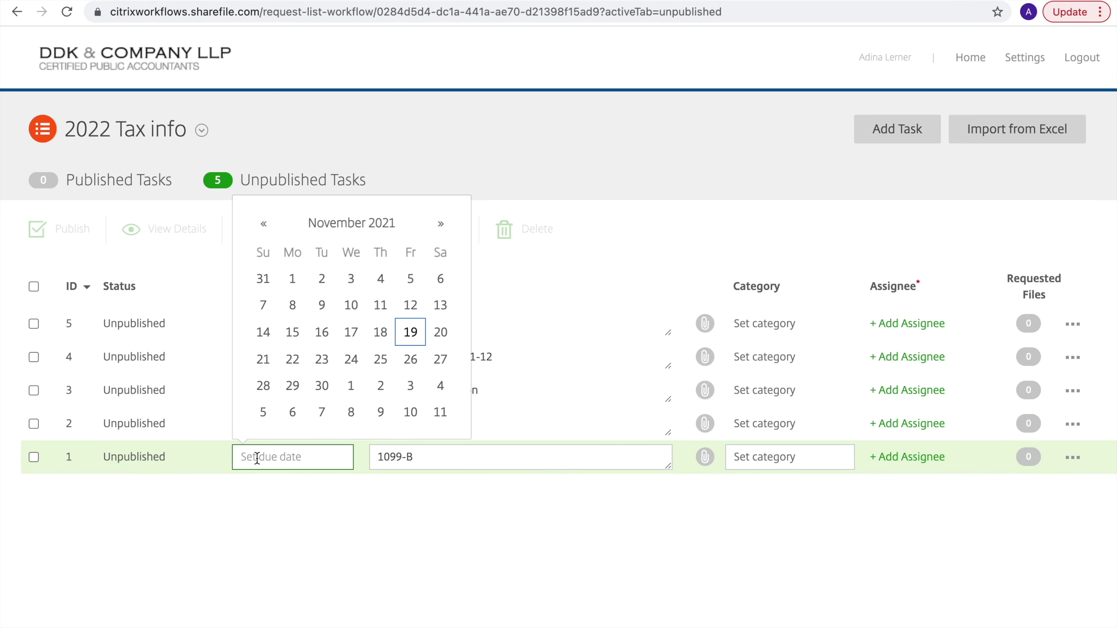
{"action": "left_click", "coordinate": [292, 387]}
{"action": "left_click", "coordinate": [280, 424]}
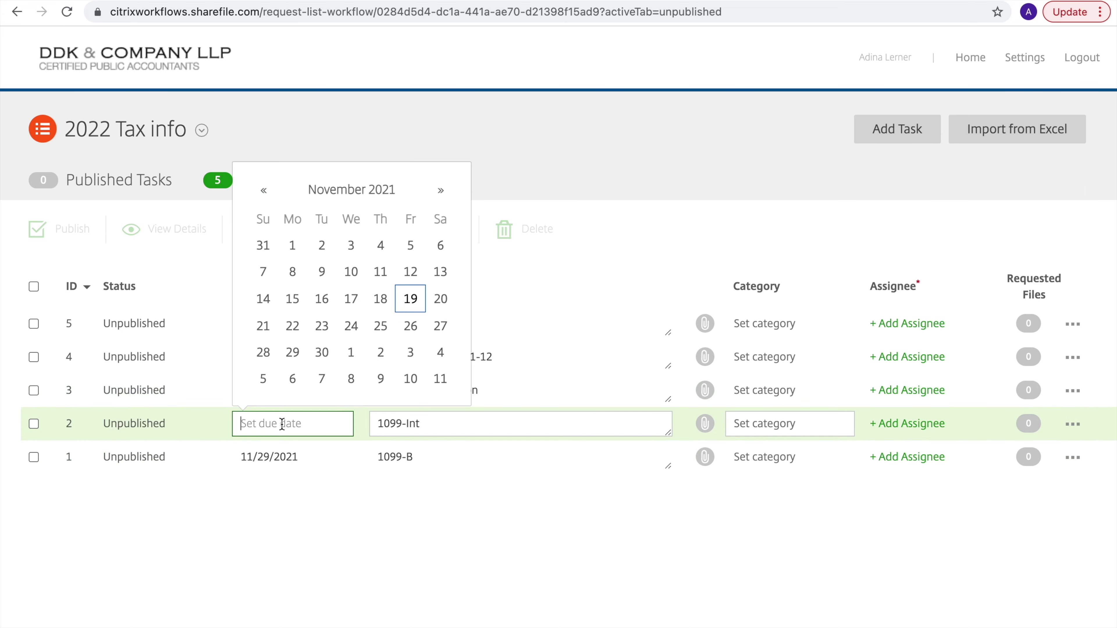
{"action": "left_click", "coordinate": [402, 365]}
{"action": "left_click", "coordinate": [282, 390]}
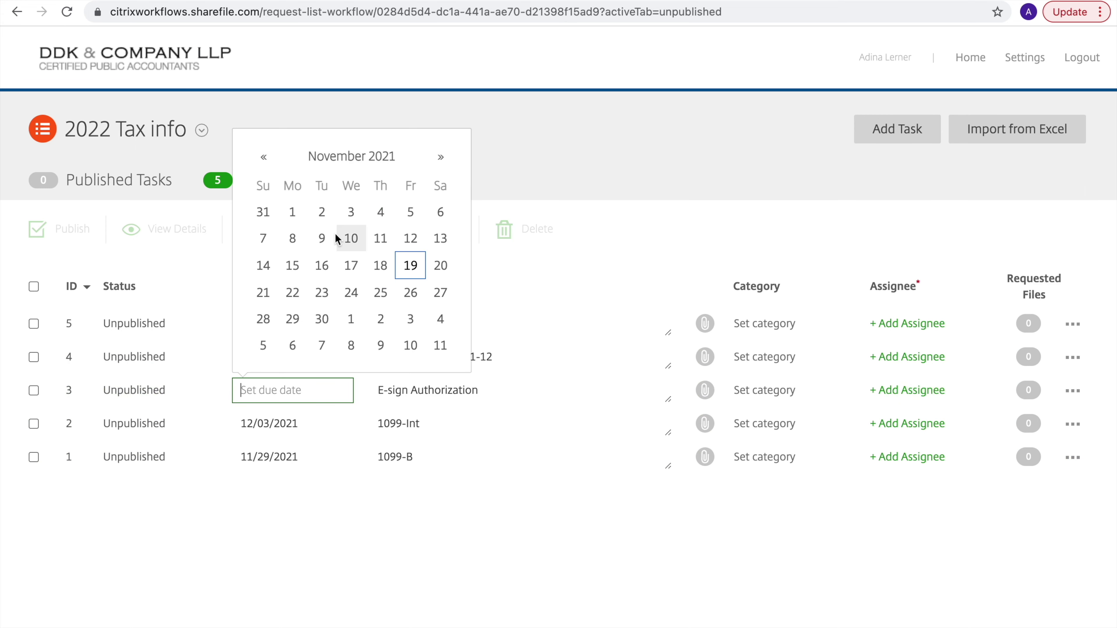
{"action": "left_click", "coordinate": [440, 158]}
{"action": "left_click", "coordinate": [321, 292]}
{"action": "left_click", "coordinate": [293, 355]}
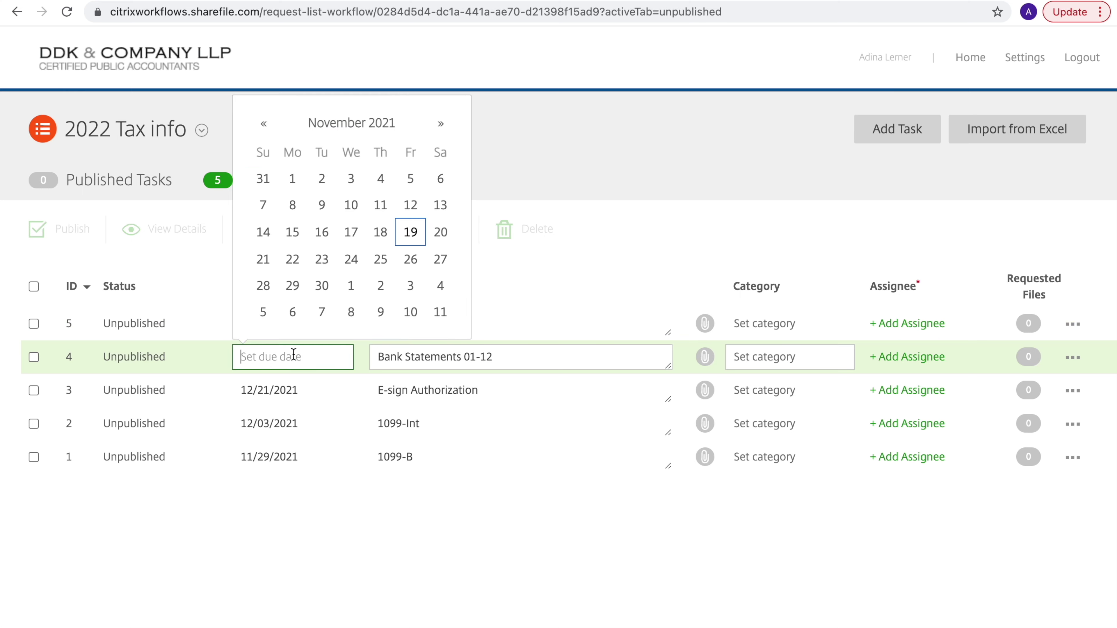
{"action": "left_click", "coordinate": [410, 285]}
{"action": "left_click", "coordinate": [293, 324]}
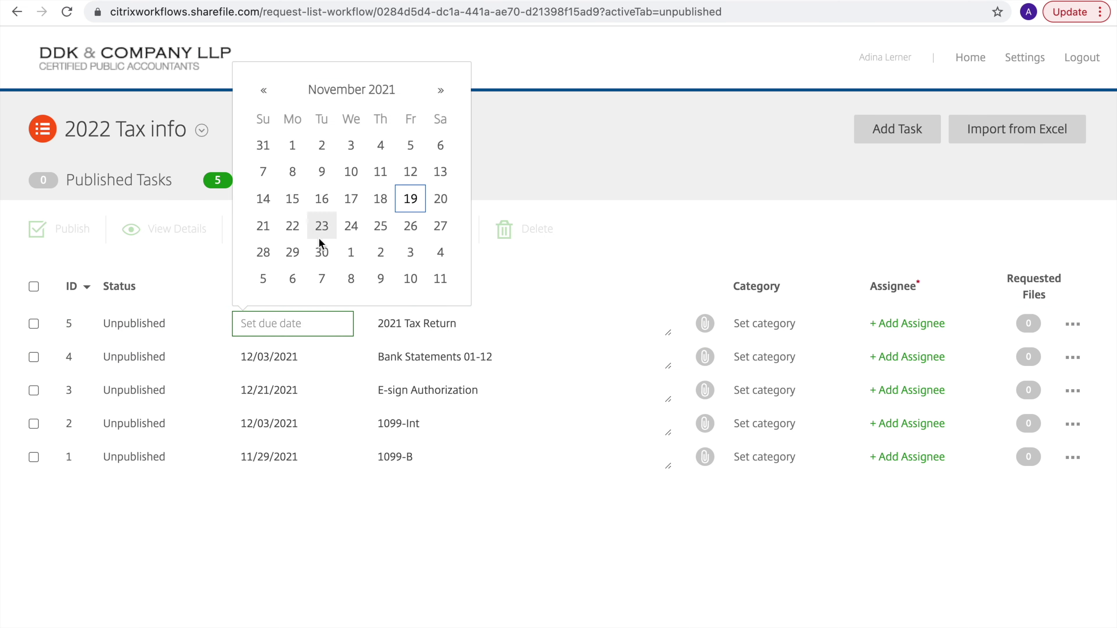
{"action": "left_click", "coordinate": [292, 252]}
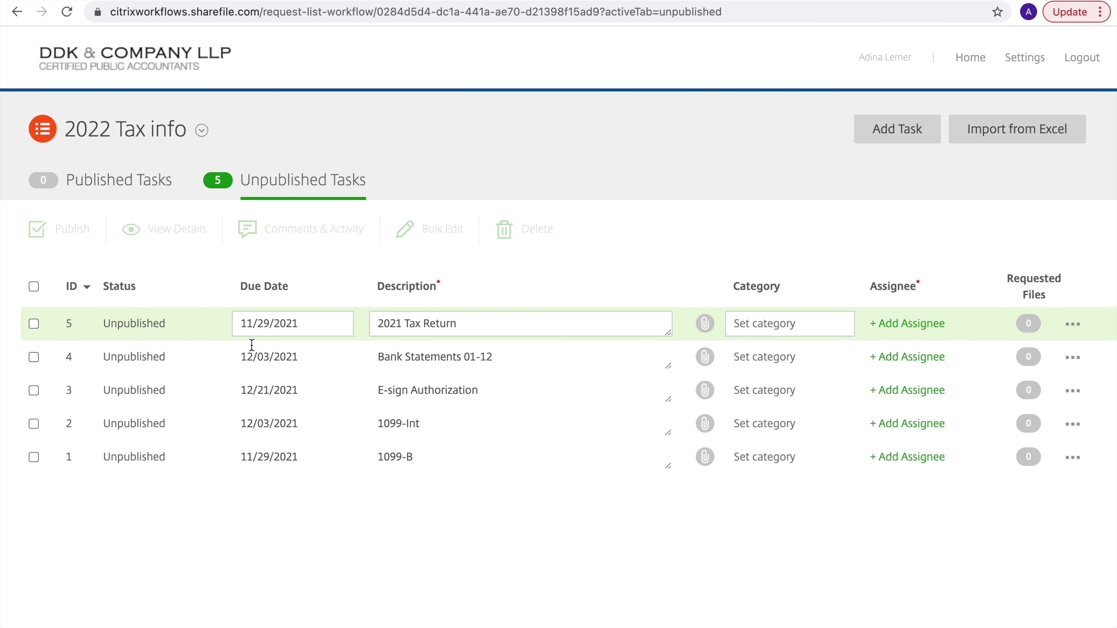
Assign the client, found by e-mail address, to the 2021 Tax Return task
{"action": "left_click", "coordinate": [924, 323]}
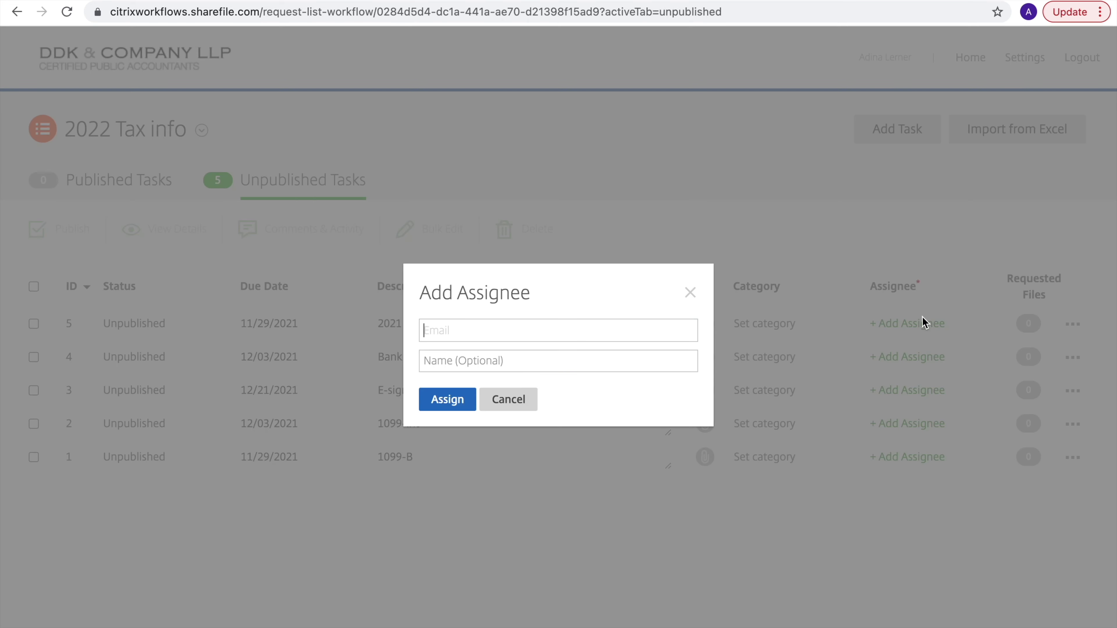
{"action": "left_click", "coordinate": [549, 332]}
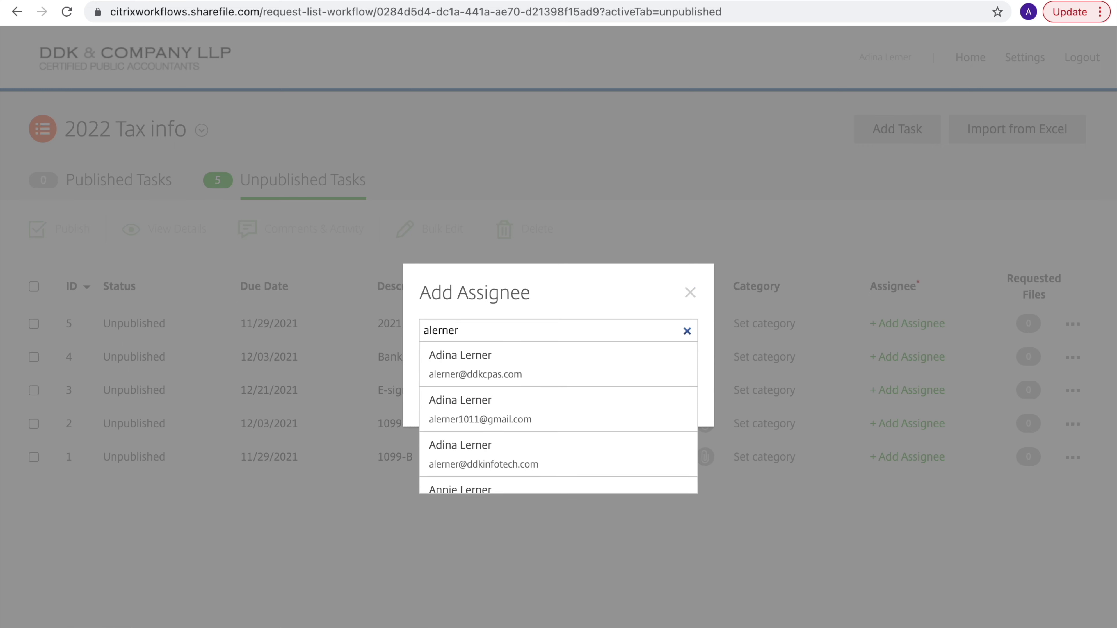
{"action": "left_click", "coordinate": [545, 366]}
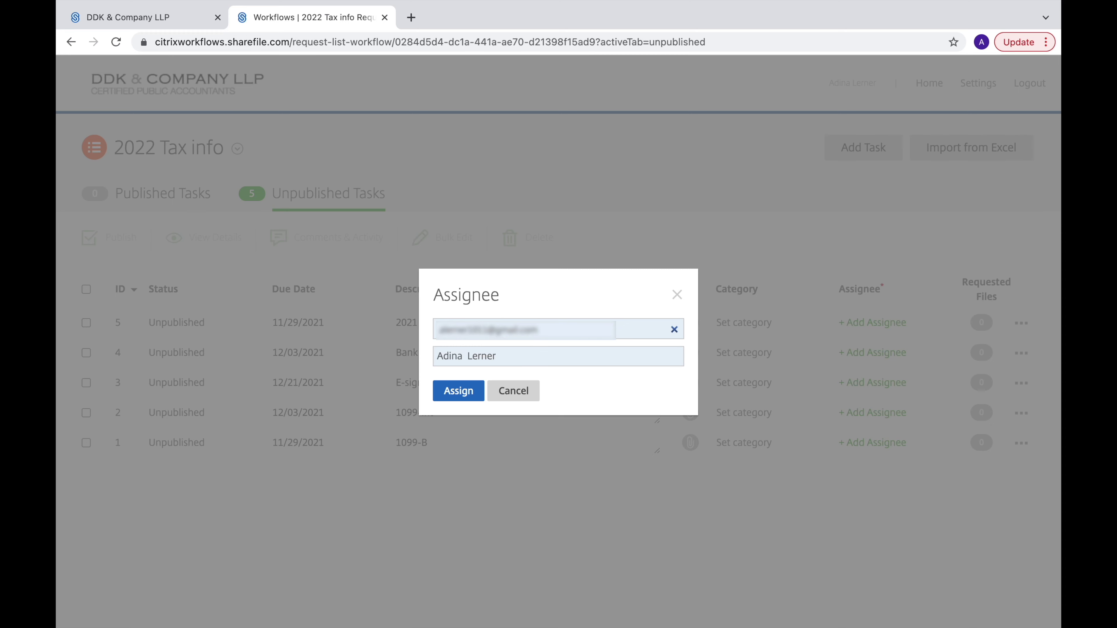
{"action": "left_click", "coordinate": [449, 391]}
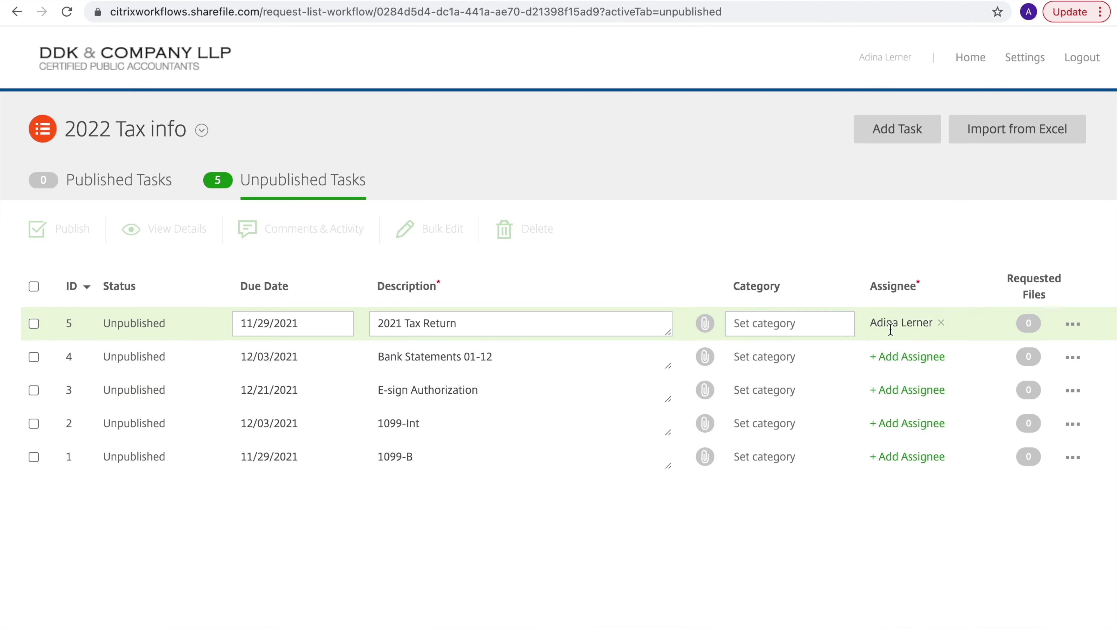
Assign the client to the Bank Statements 01-12 task, then select all five tasks
{"action": "left_click", "coordinate": [888, 356]}
{"action": "key", "text": "ctrl+v"}
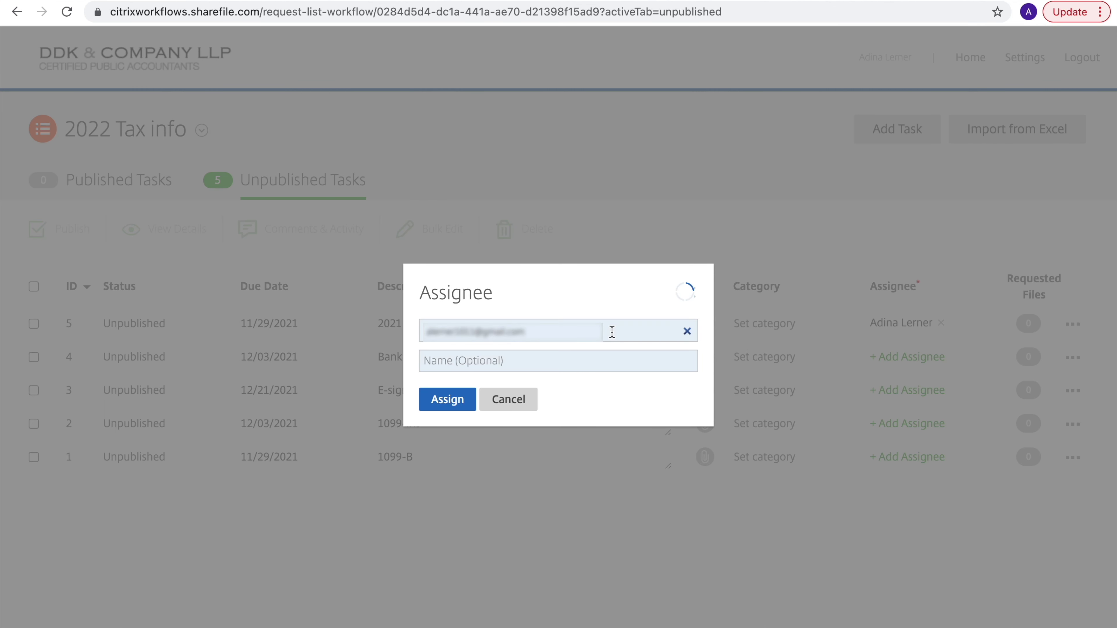
{"action": "left_click", "coordinate": [603, 363]}
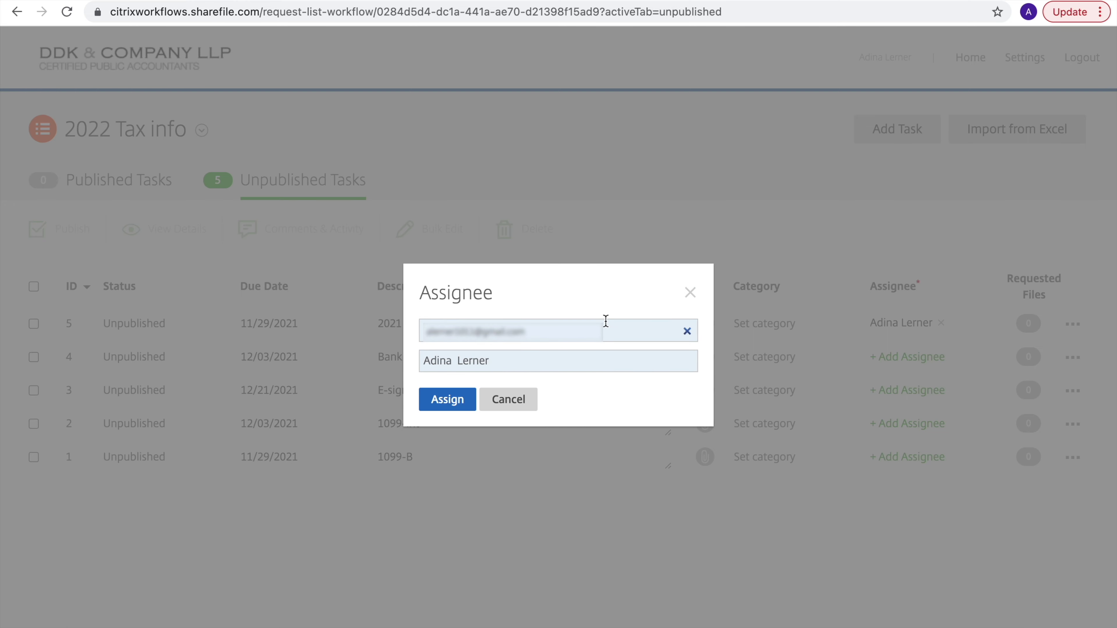
{"action": "left_click", "coordinate": [447, 399]}
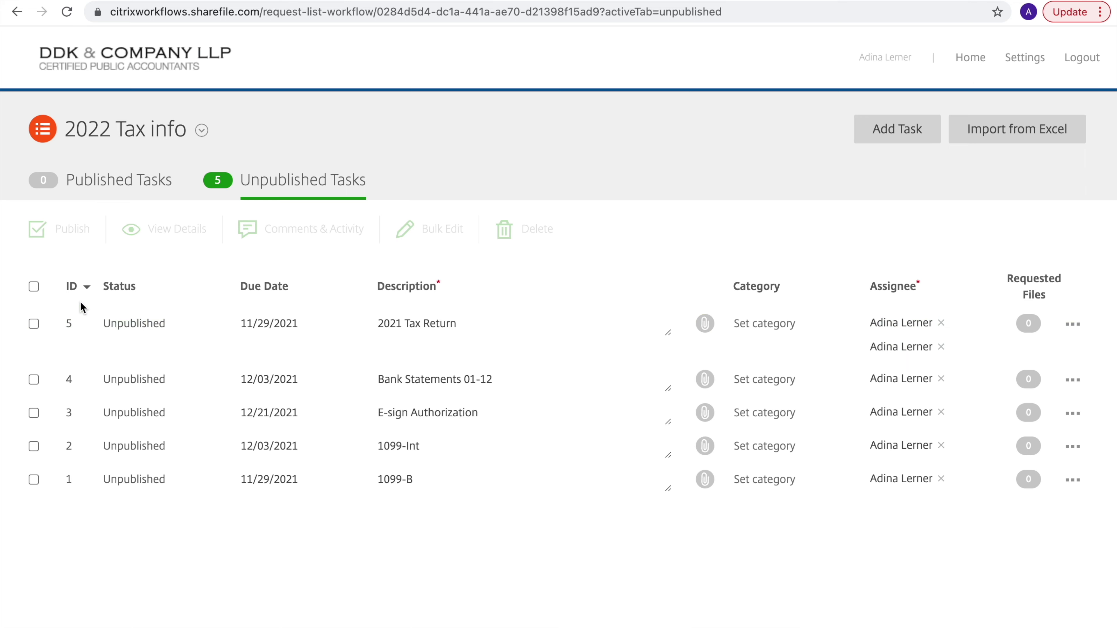
{"action": "left_click", "coordinate": [34, 287]}
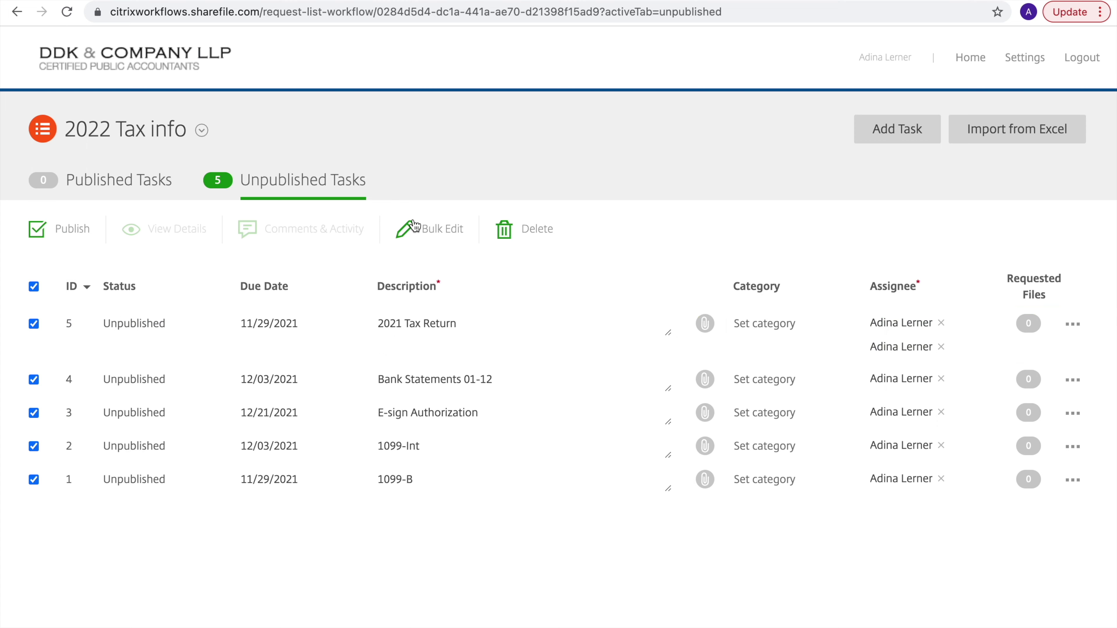
Bulk-edit all tasks to assignee the client's personal e-mail contact and due date 12/20/2021
{"action": "left_click", "coordinate": [419, 229]}
{"action": "left_click", "coordinate": [405, 380]}
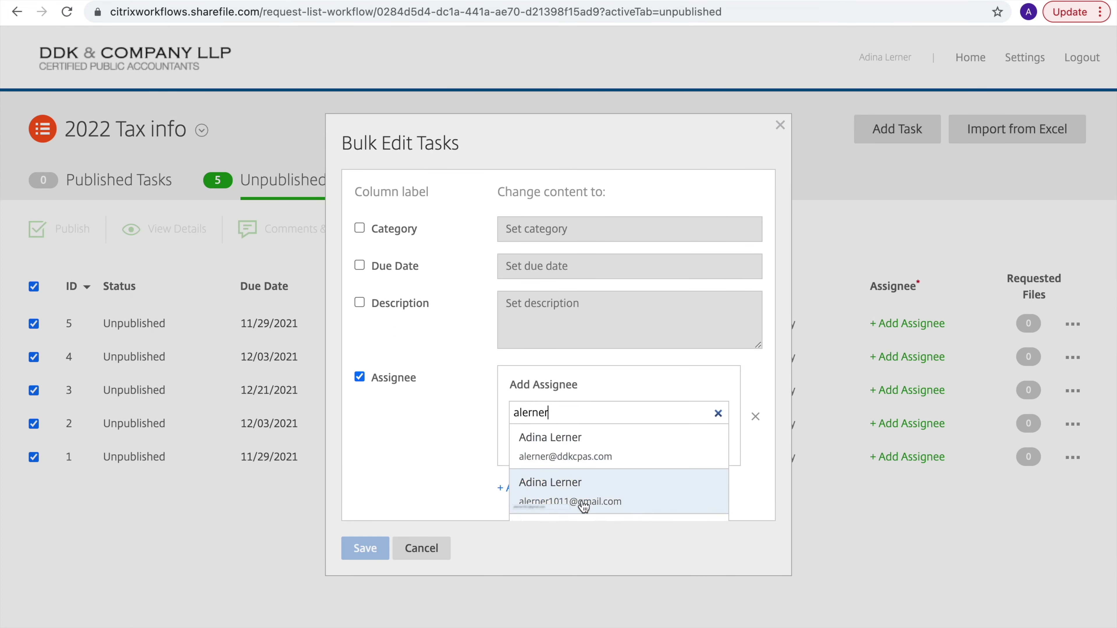
{"action": "left_click", "coordinate": [581, 501]}
{"action": "left_click", "coordinate": [392, 265]}
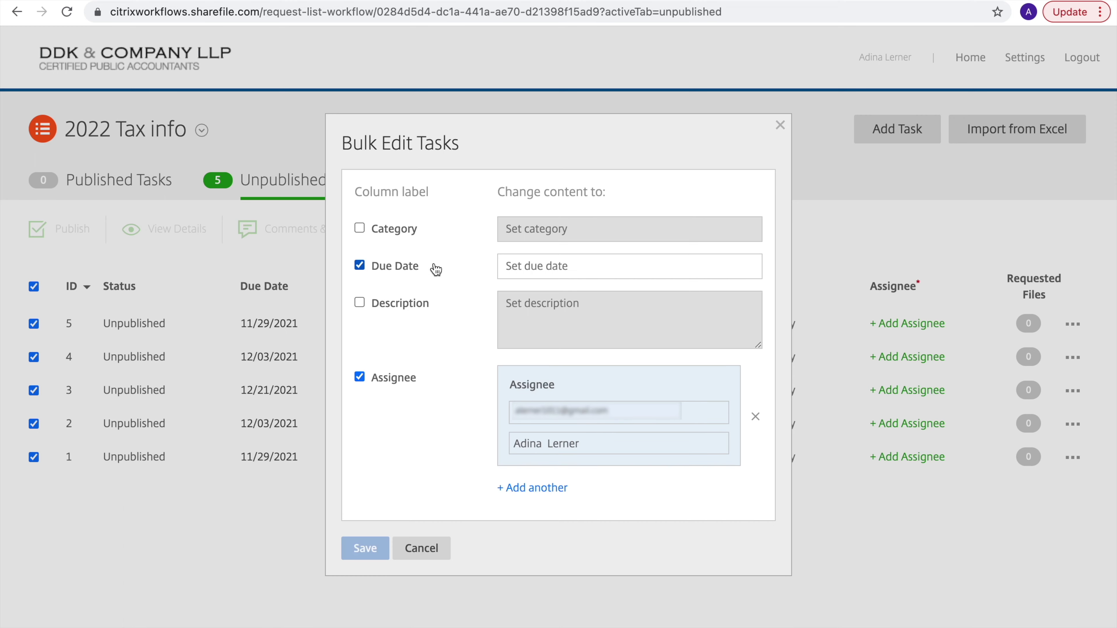
{"action": "left_click", "coordinate": [604, 267]}
{"action": "left_click", "coordinate": [704, 310]}
{"action": "left_click", "coordinate": [553, 444]}
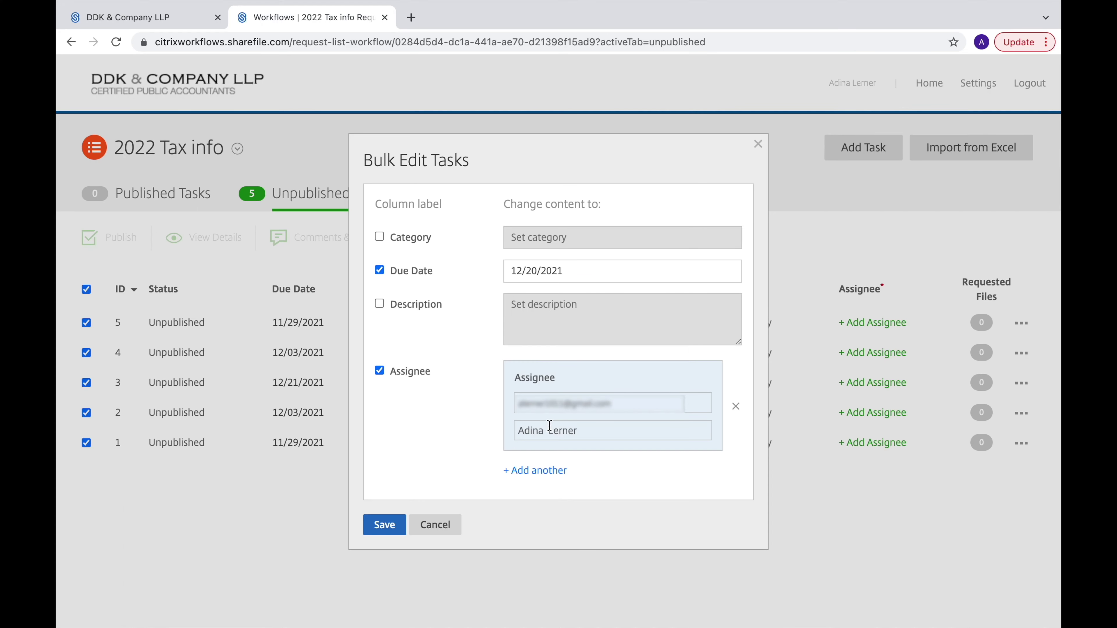
{"action": "left_click", "coordinate": [562, 227]}
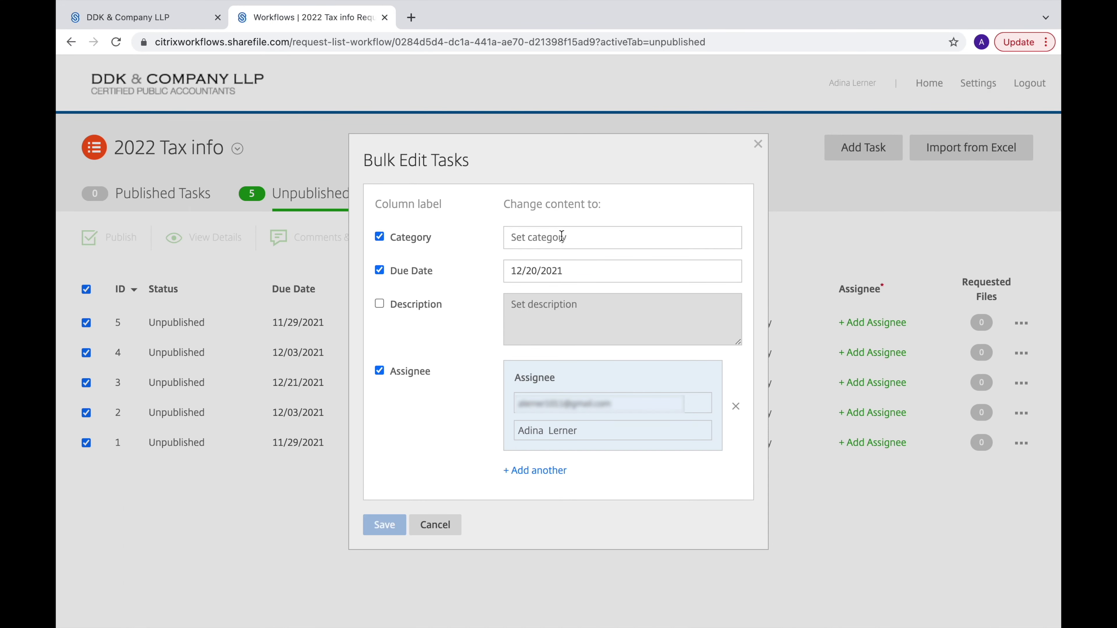
{"action": "left_click", "coordinate": [561, 237]}
{"action": "left_click", "coordinate": [384, 524]}
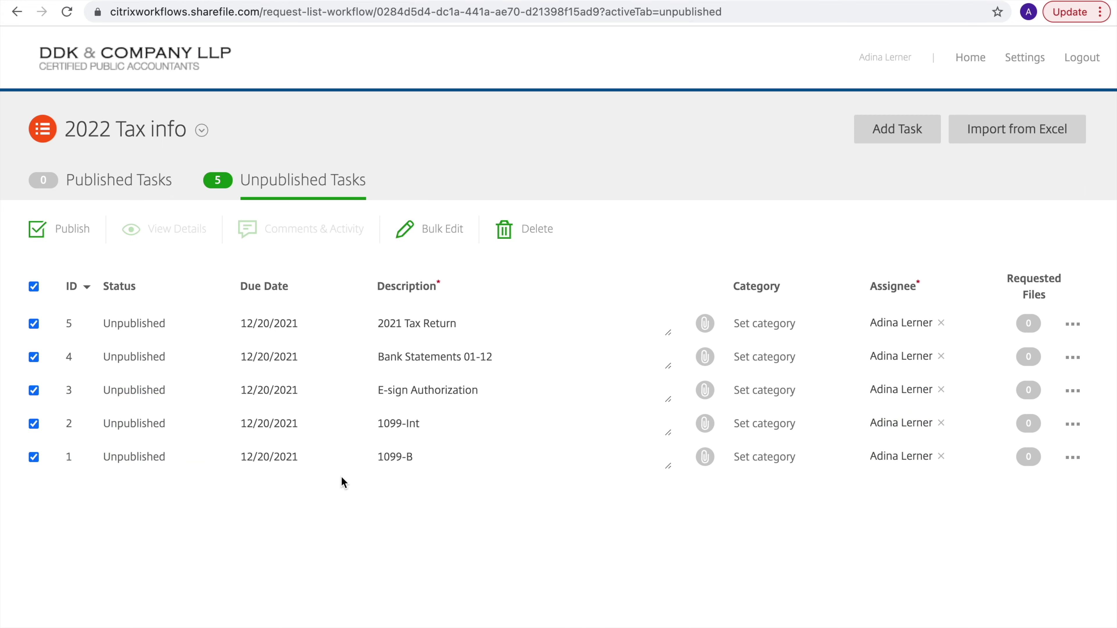
Publish the five selected tasks and view them on the Published Tasks list
{"action": "left_click", "coordinate": [65, 235]}
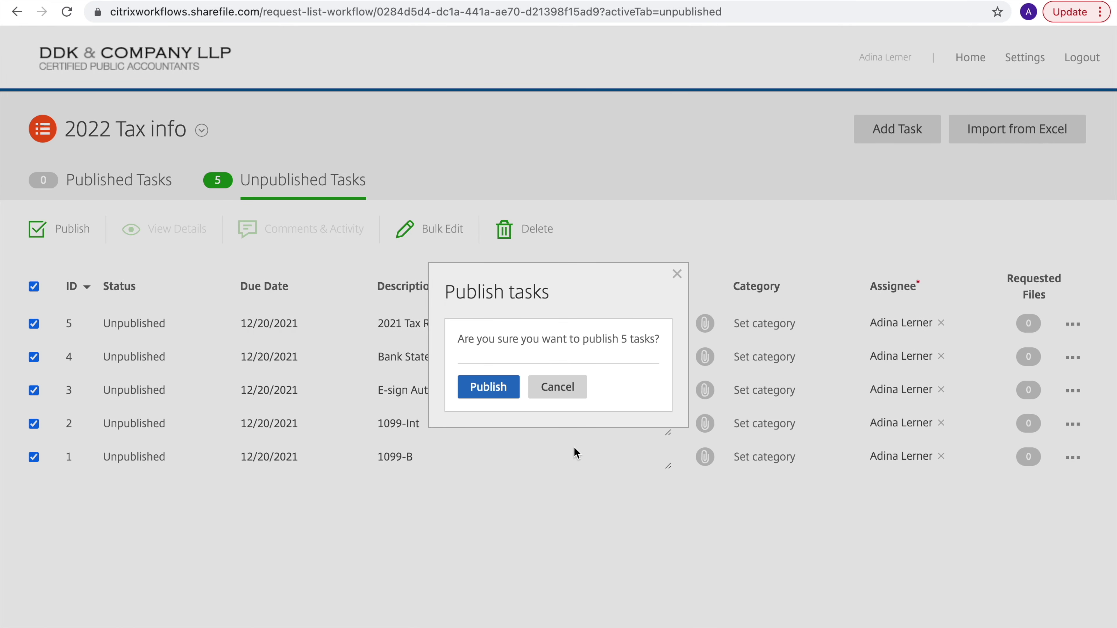
{"action": "left_click", "coordinate": [489, 387]}
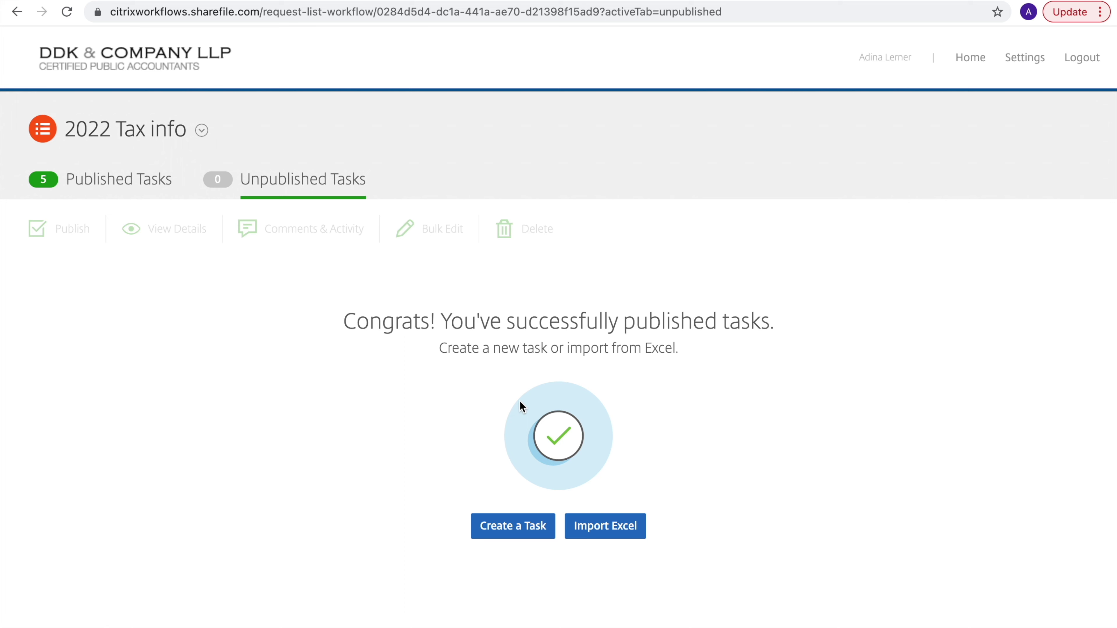
{"action": "left_click", "coordinate": [121, 180]}
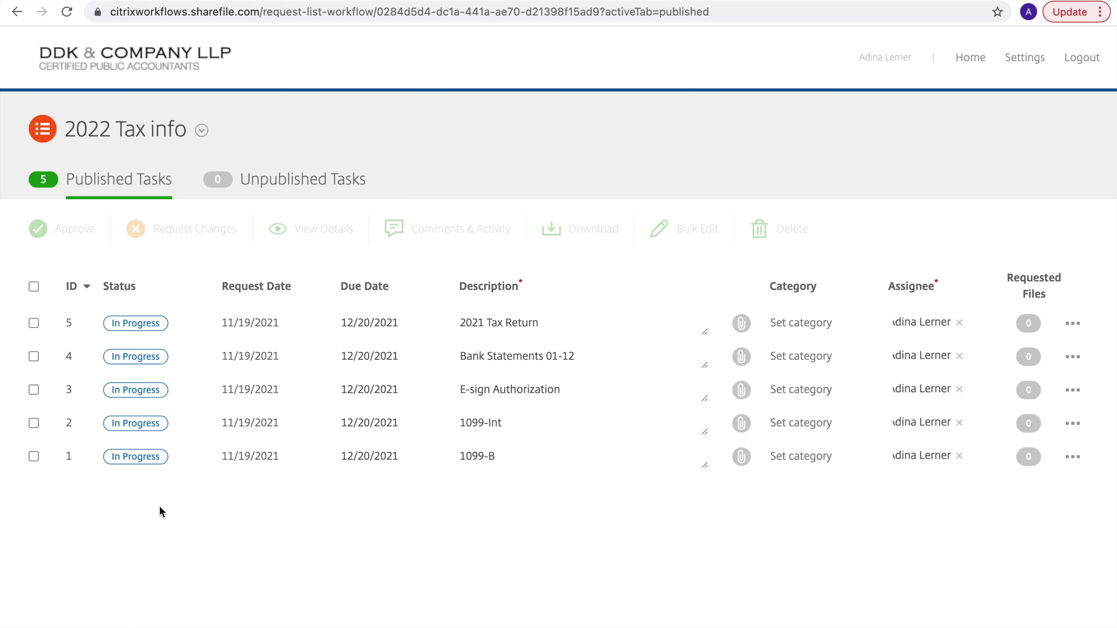
Refresh the published tasks and download task 5's uploaded file 8.20 nots.docx
{"action": "left_click", "coordinate": [67, 12]}
{"action": "left_click", "coordinate": [103, 179]}
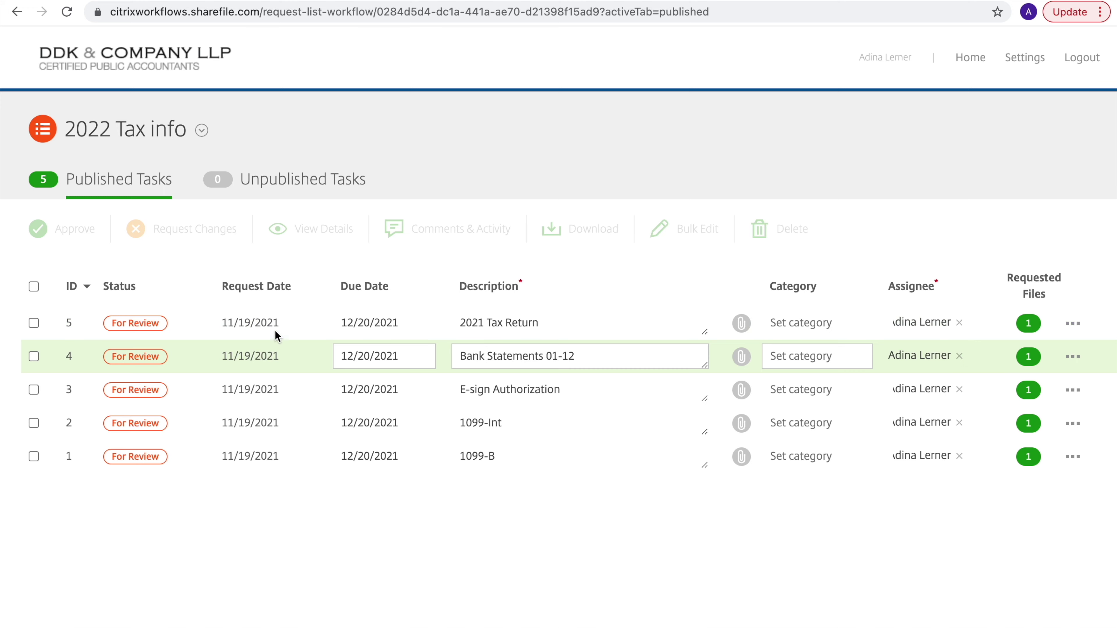
{"action": "left_click", "coordinate": [1028, 323]}
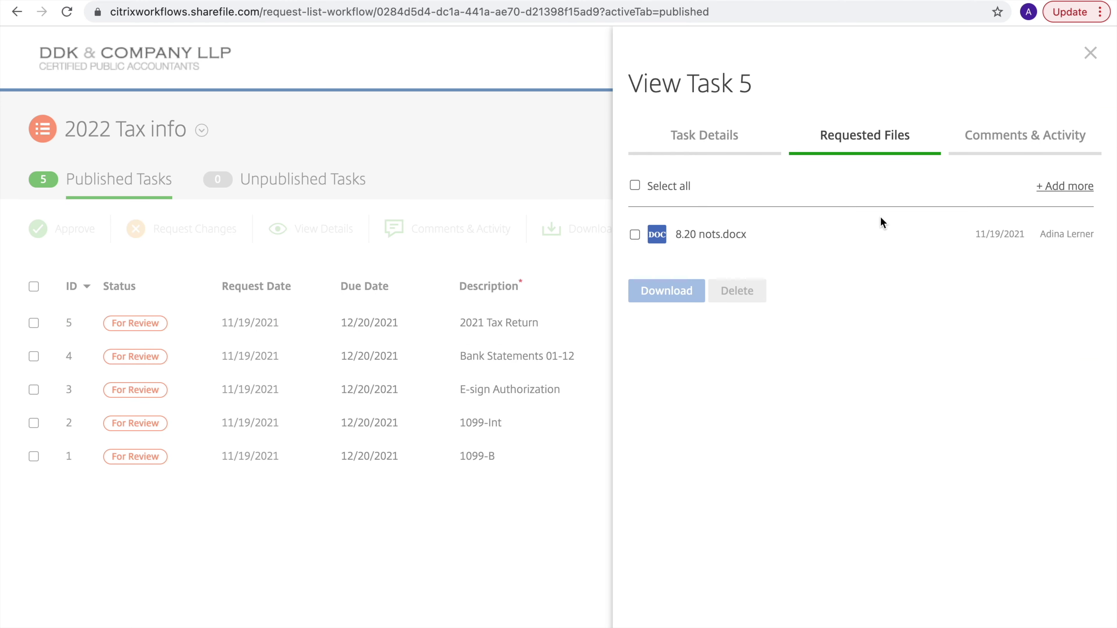
{"action": "left_click", "coordinate": [634, 235]}
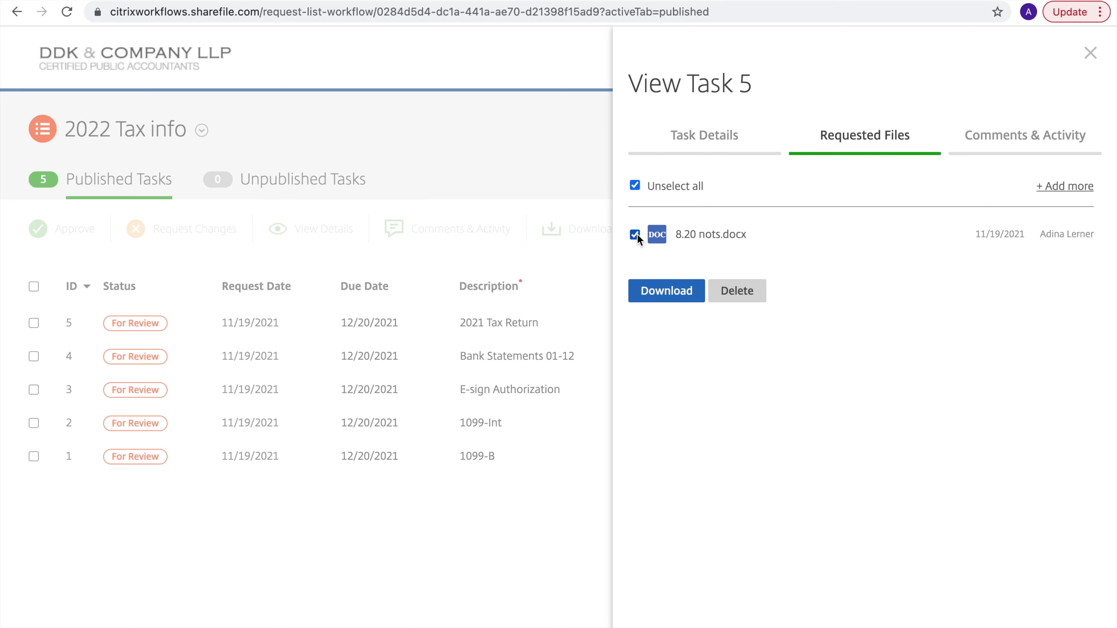
{"action": "left_click", "coordinate": [649, 294]}
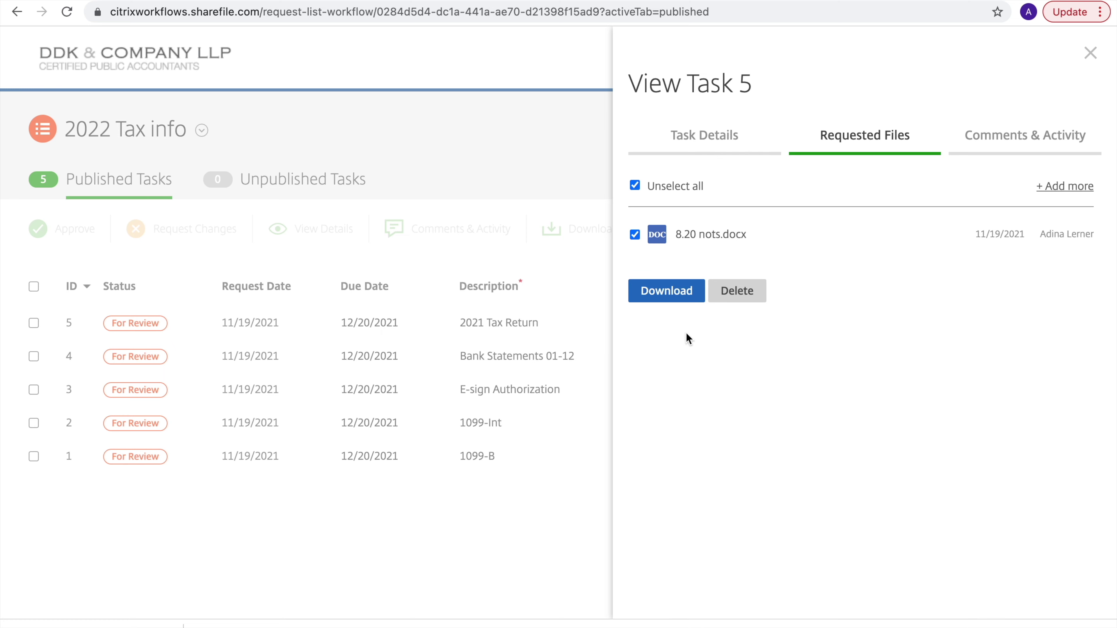
{"action": "left_click", "coordinate": [1090, 53]}
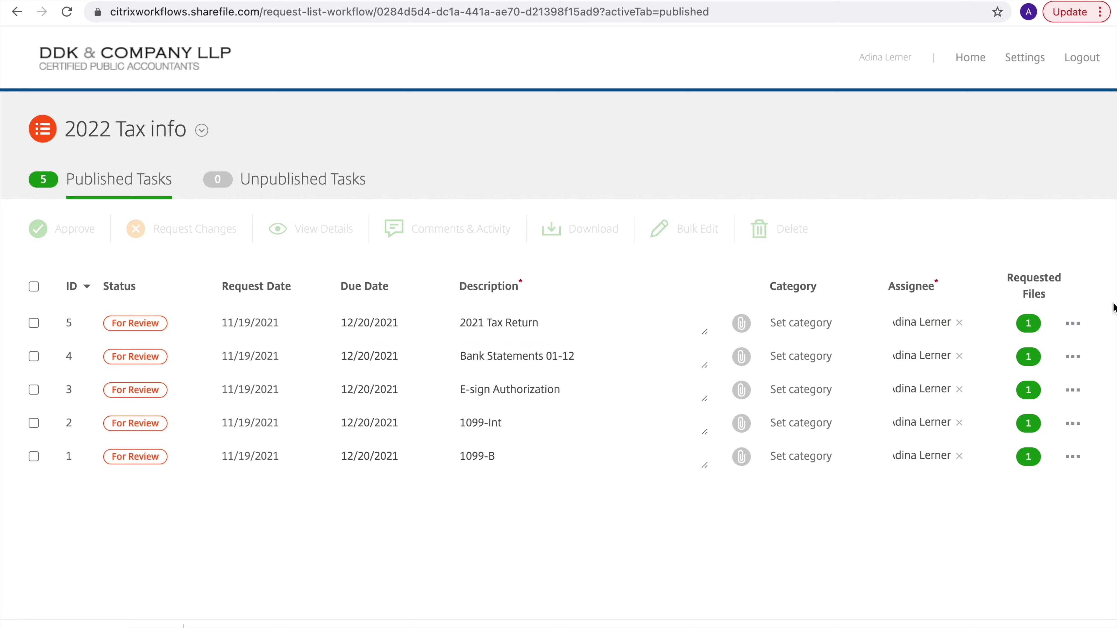
Approve all five tasks from their action menus and export the task list to Excel
{"action": "left_click", "coordinate": [1078, 324]}
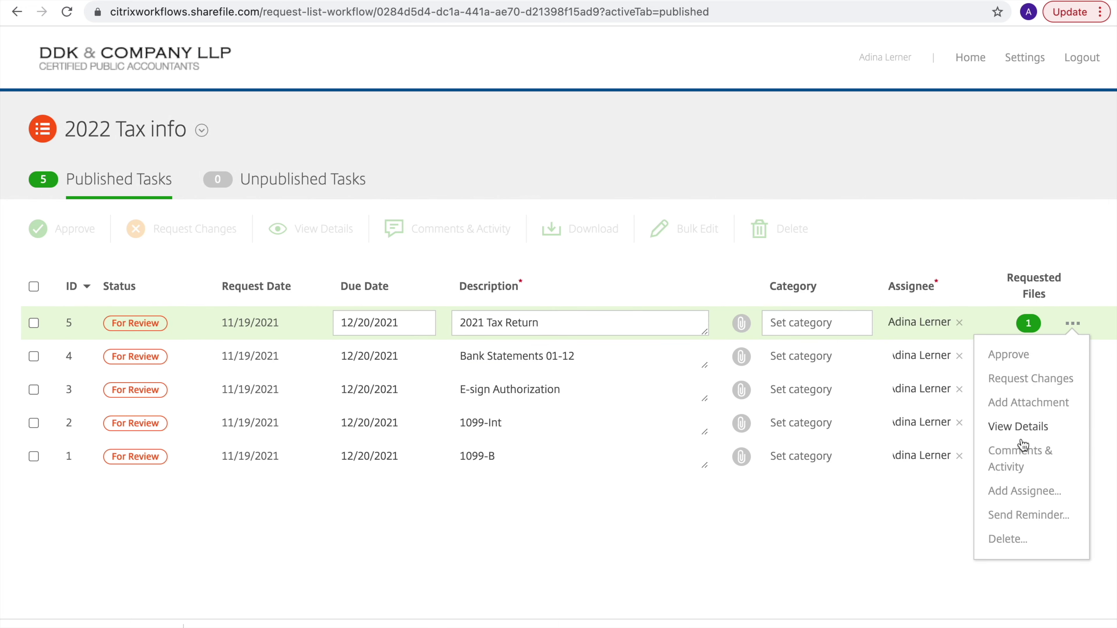
{"action": "left_click", "coordinate": [1021, 356]}
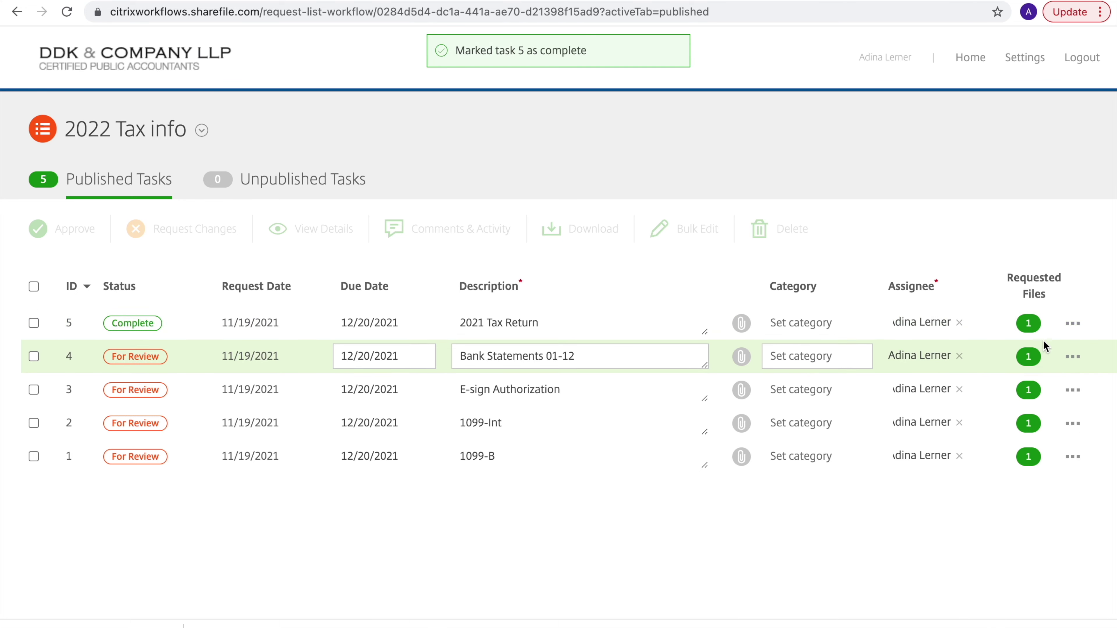
{"action": "left_click", "coordinate": [1074, 357]}
{"action": "left_click", "coordinate": [1067, 385]}
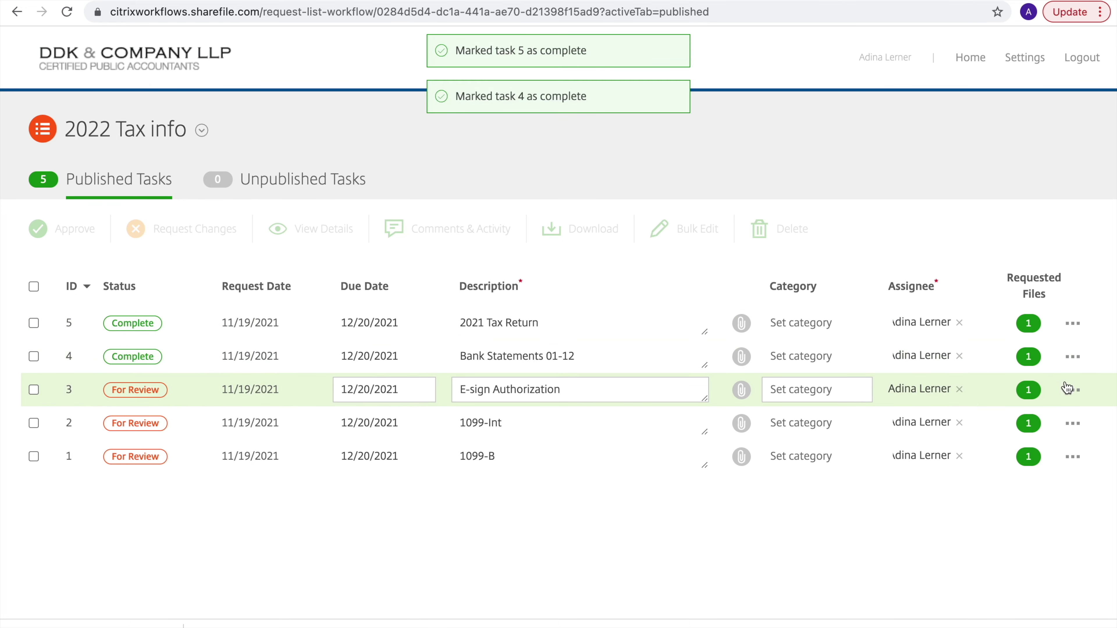
{"action": "left_click", "coordinate": [1071, 391]}
{"action": "left_click", "coordinate": [1057, 416]}
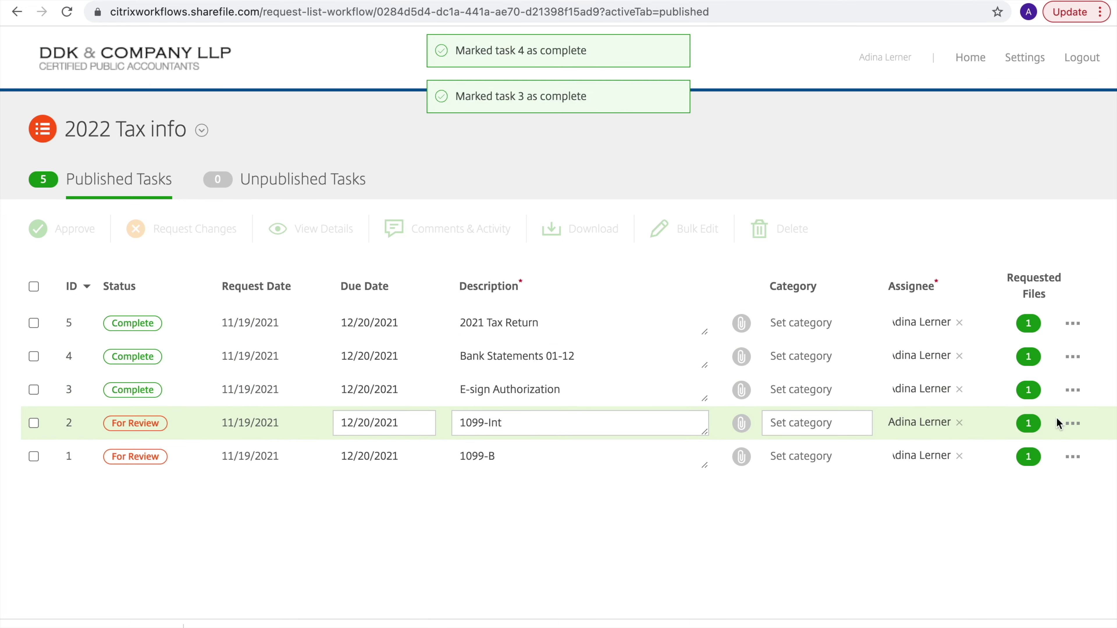
{"action": "left_click", "coordinate": [1071, 424]}
{"action": "left_click", "coordinate": [1061, 452]}
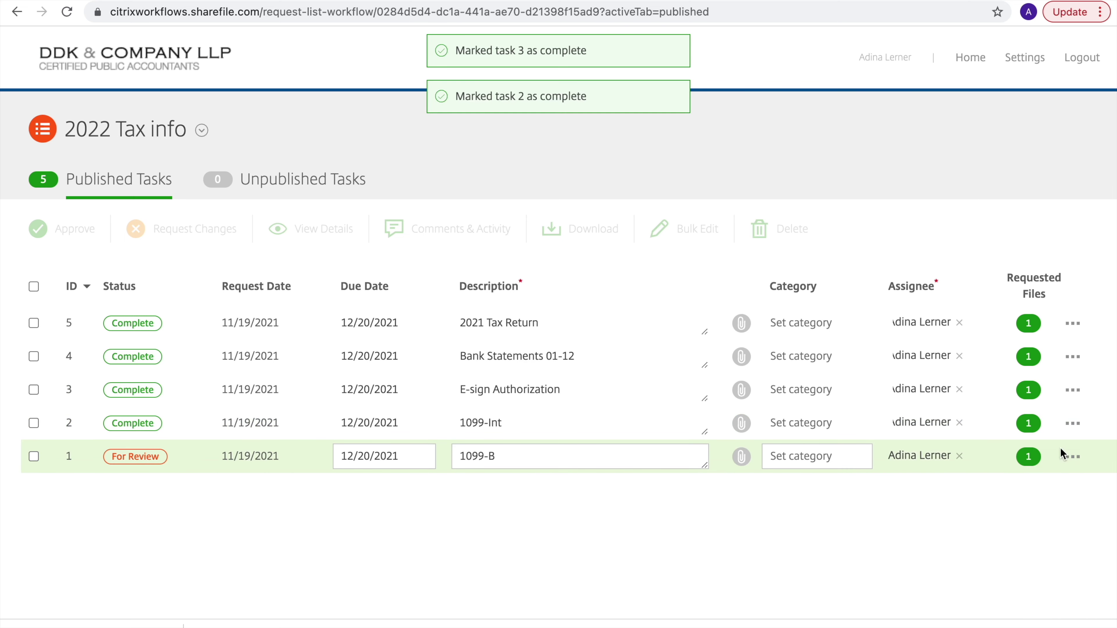
{"action": "left_click", "coordinate": [1072, 456]}
{"action": "left_click", "coordinate": [1054, 486]}
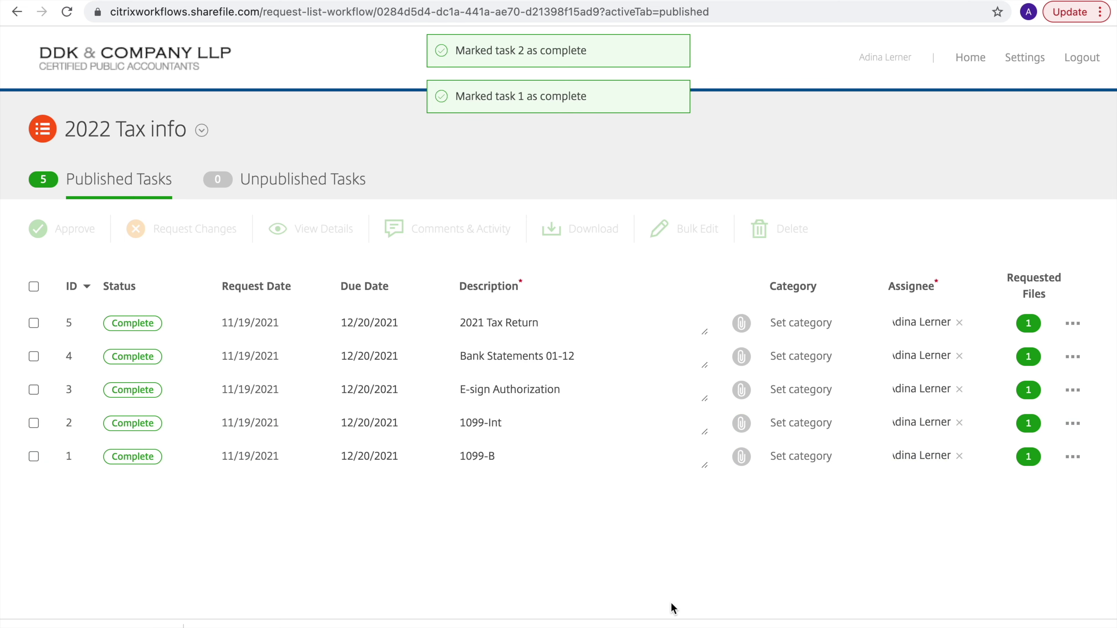
{"action": "left_click", "coordinate": [202, 130]}
{"action": "left_click", "coordinate": [455, 382]}
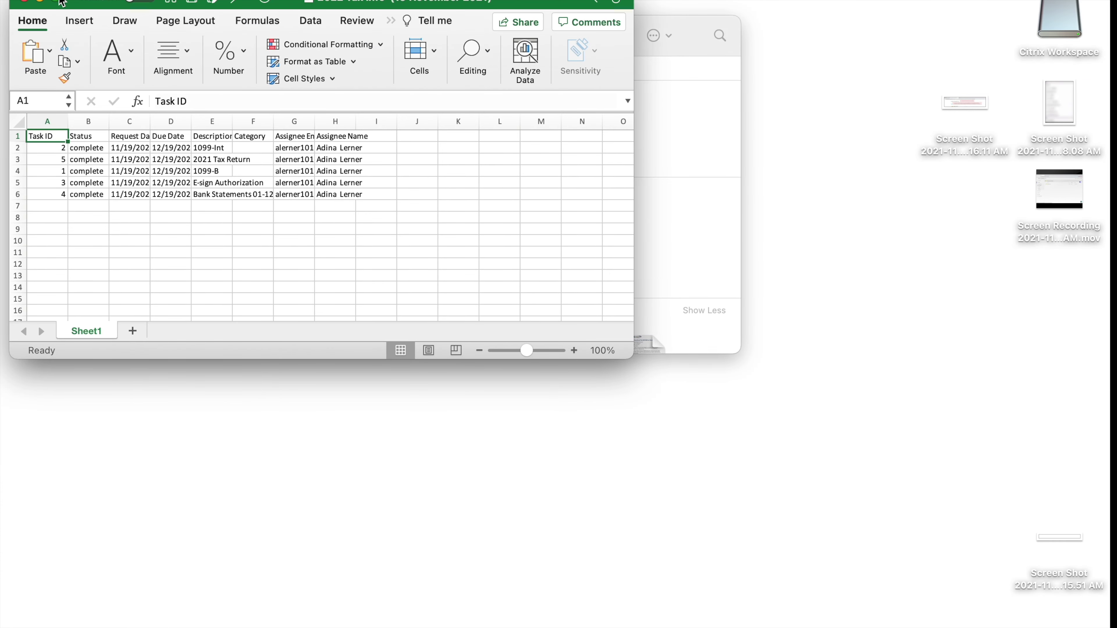
Maximize the Excel window and widen column A so the Task IDs fit
{"action": "left_click", "coordinate": [57, 2]}
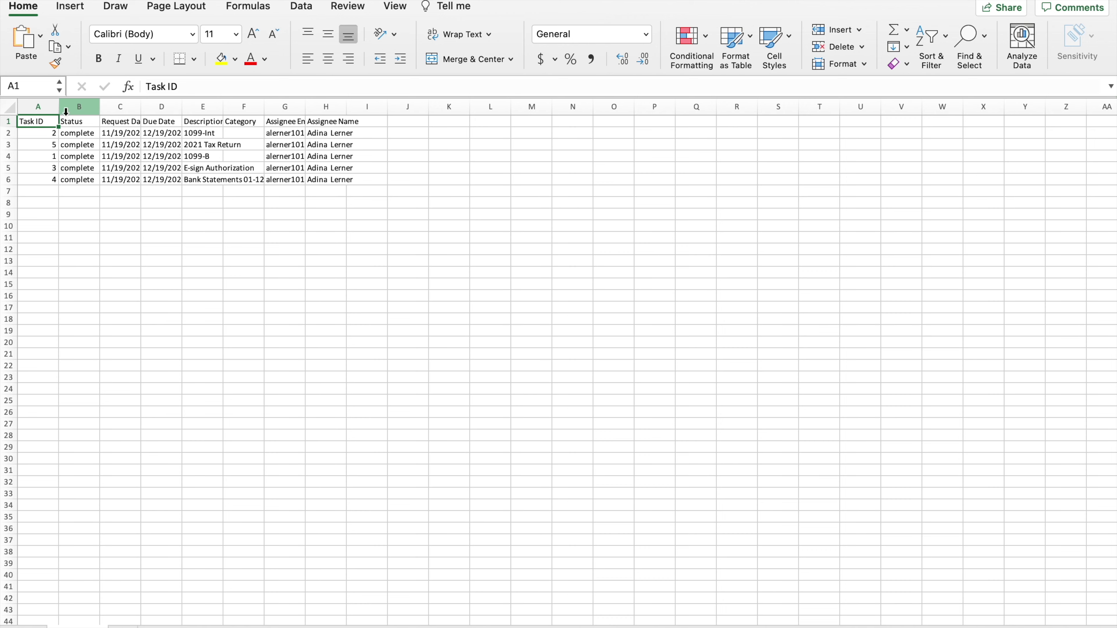
{"action": "left_click_drag", "start_coordinate": [63, 110], "coordinate": [91, 110]}
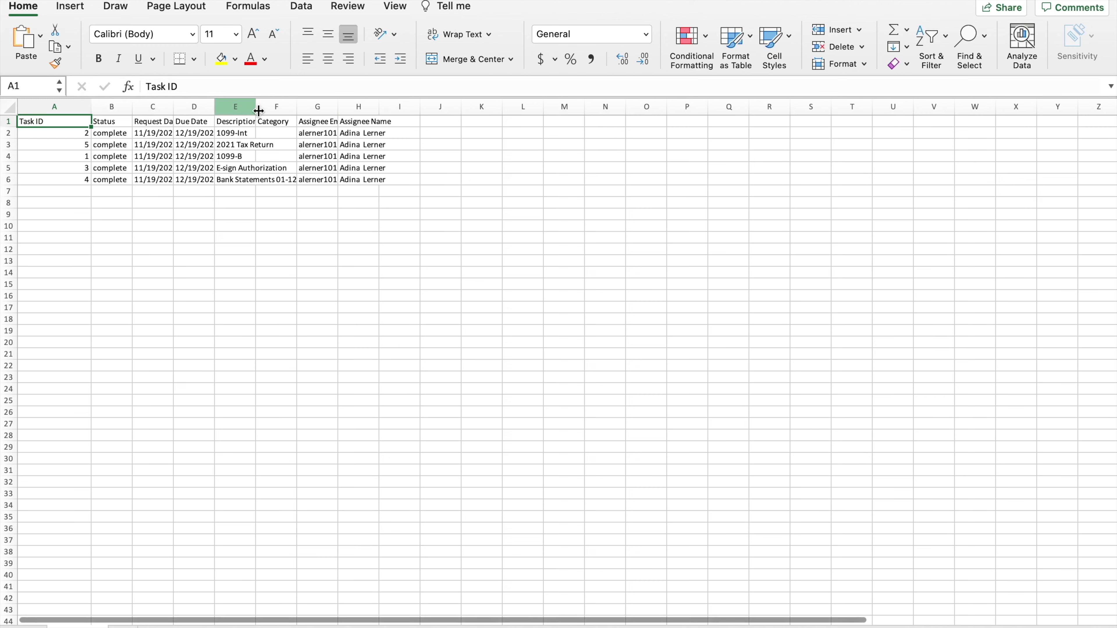